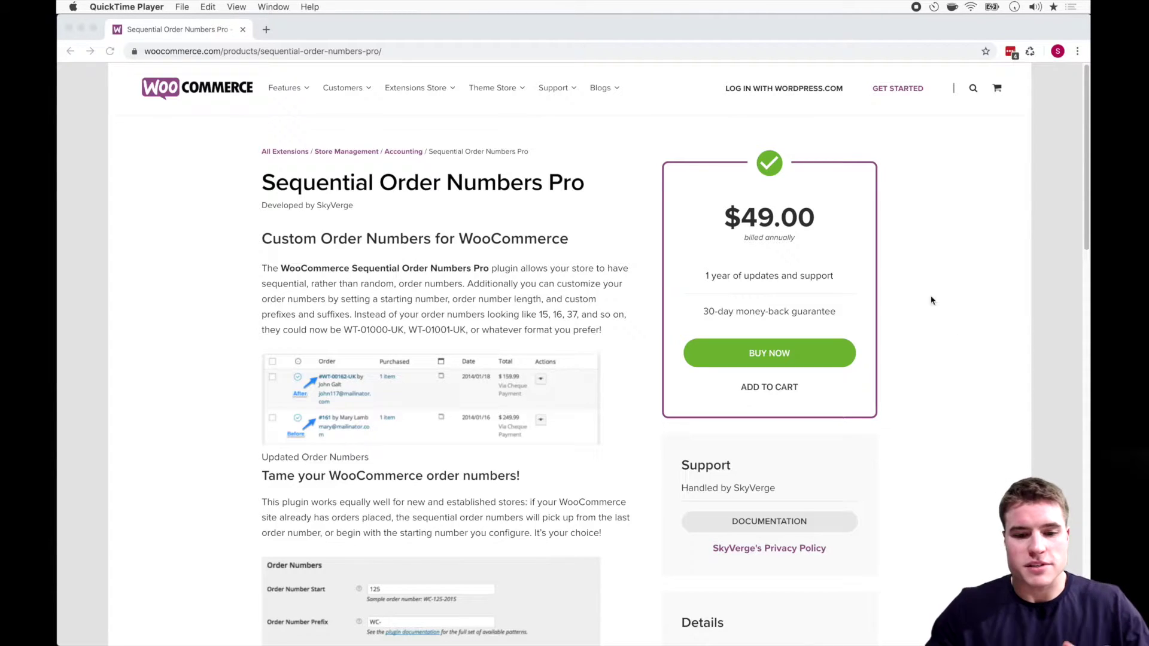
- Load the sgwebpartners.com WordPress admin dashboard in a new browser tab
left_click(623, 273)
key("super+t")
type("sgw")
key("Right")
type("/w")
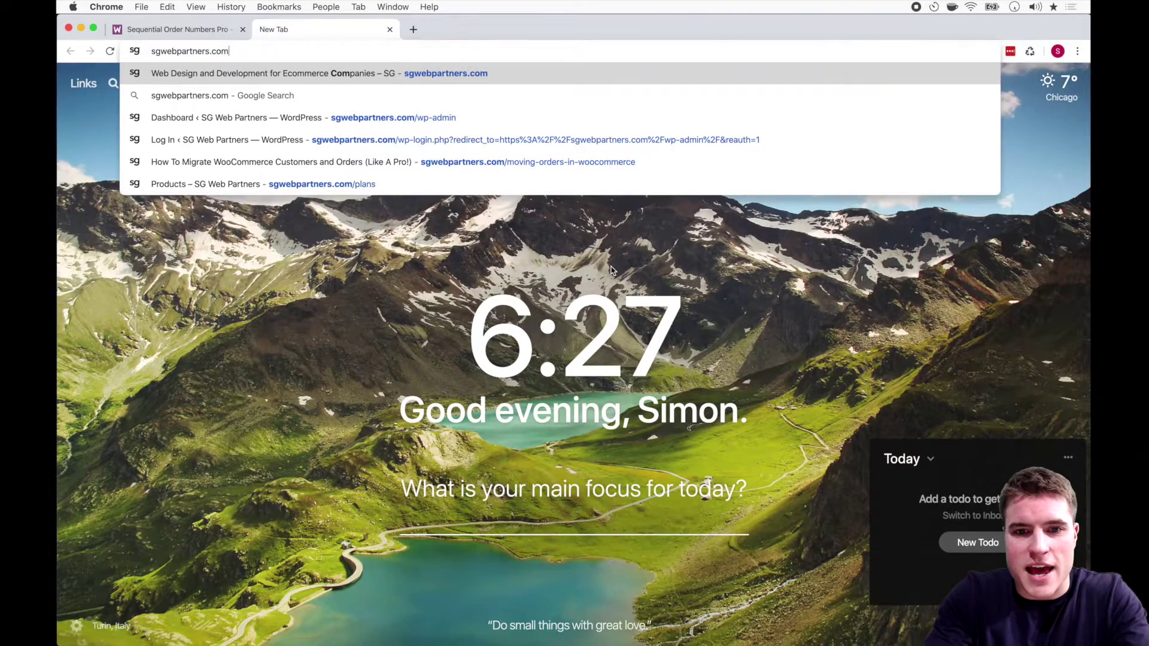
key("Return")
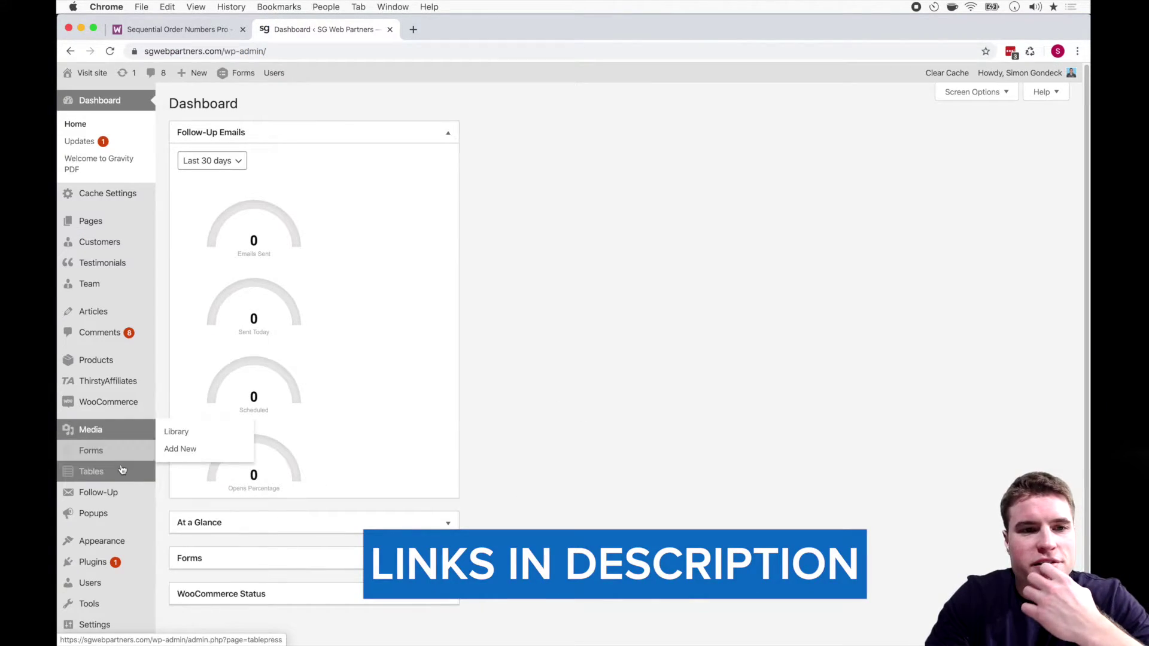
- Show the WooCommerce Orders list with its 100 orders across 5 pages
mouse_move(123, 403)
left_click(160, 405)
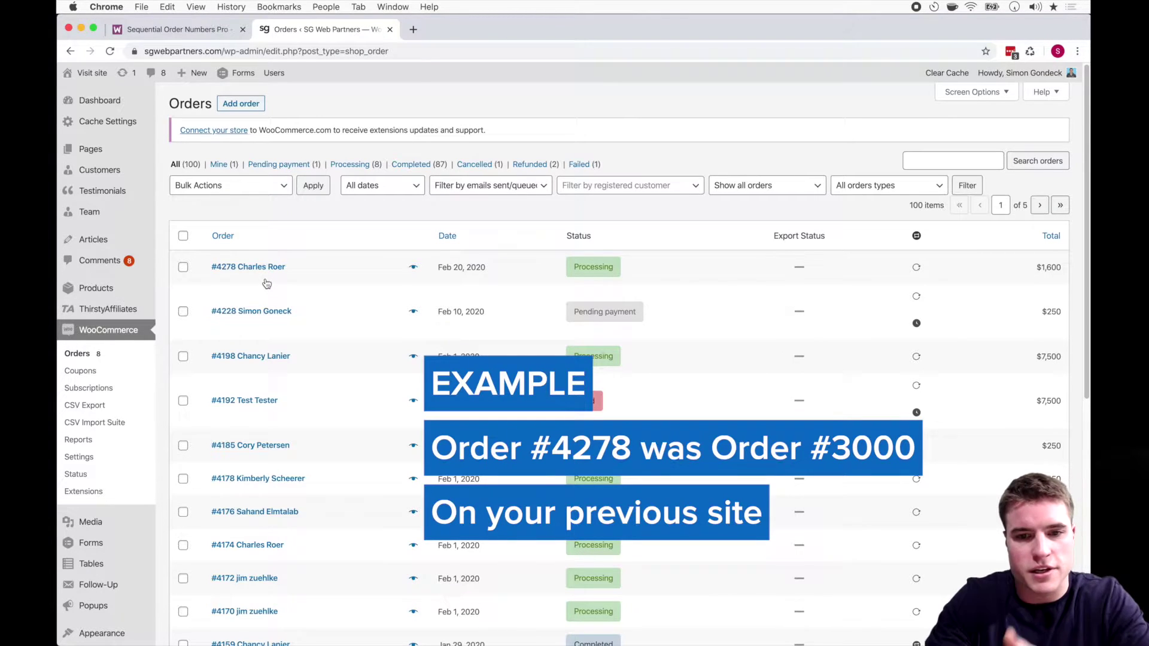
mouse_move(128, 562)
scroll(128, 562, "down", 1)
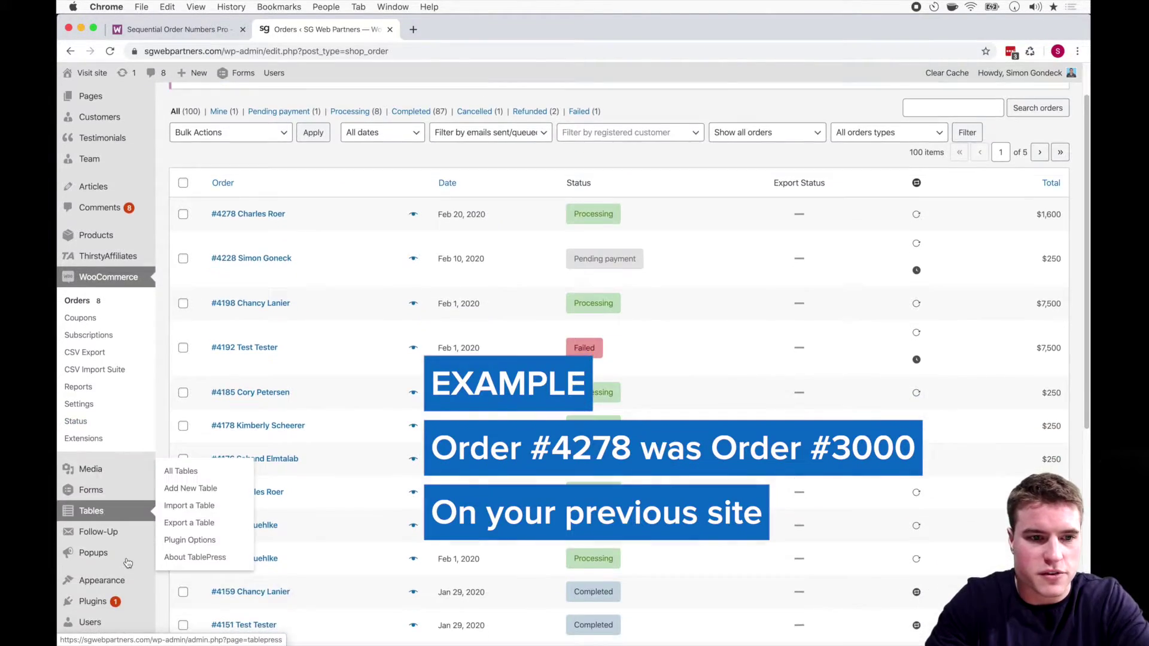
- Pick woocommerce-sequential-order-numbers-pro.zip on the Upload Plugin page
left_click(174, 594)
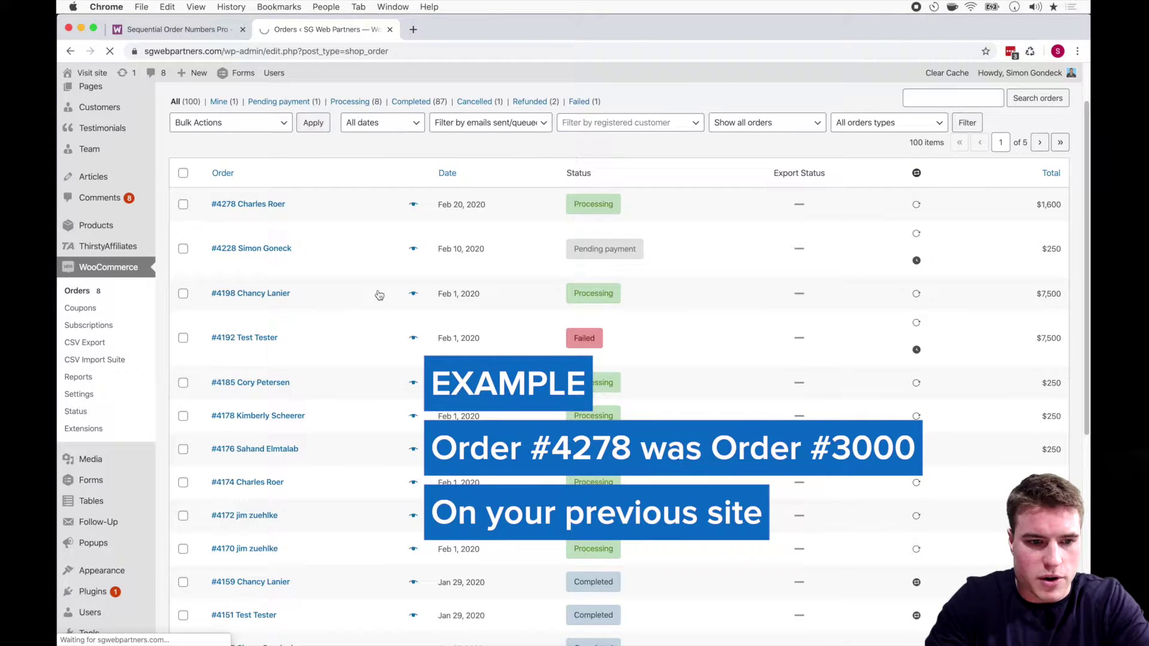
left_click(280, 105)
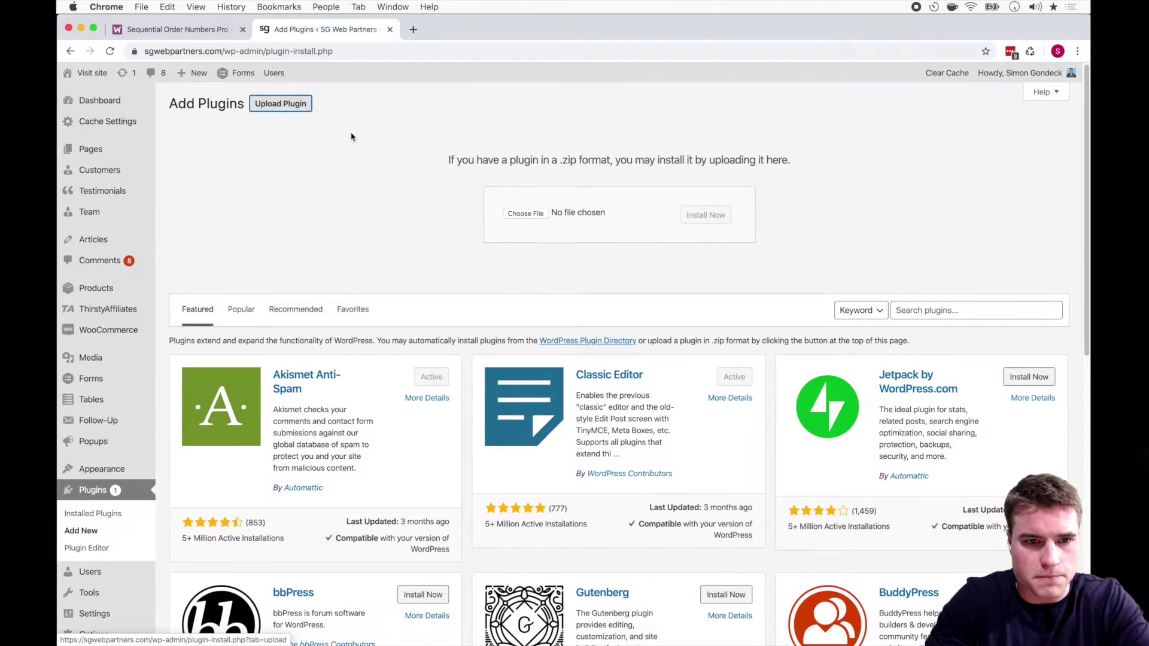
left_click(522, 214)
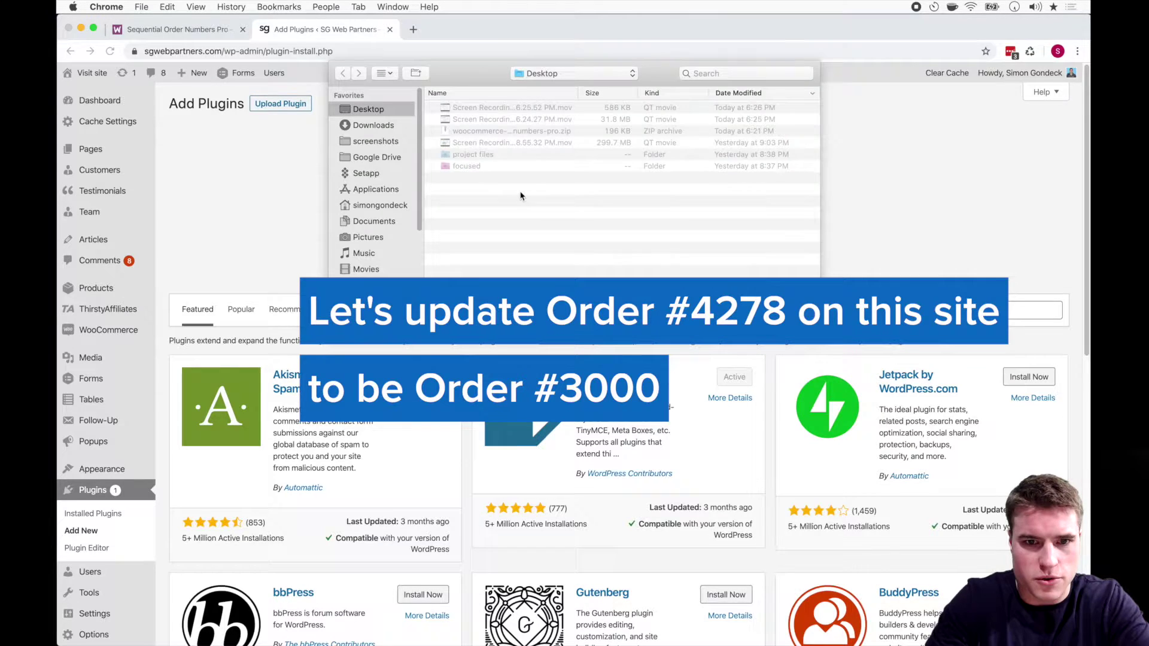
left_click(477, 132)
double_click(477, 136)
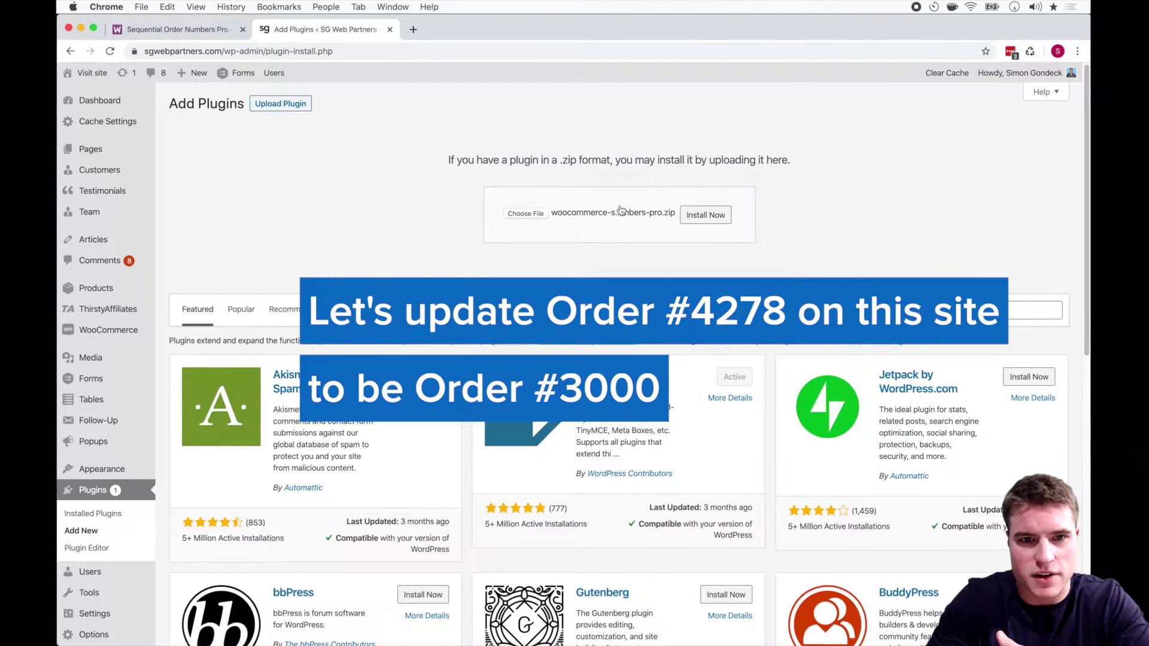
- Install and activate Sequential Order Numbers Pro, then reopen the Orders list in a new tab
left_click(689, 215)
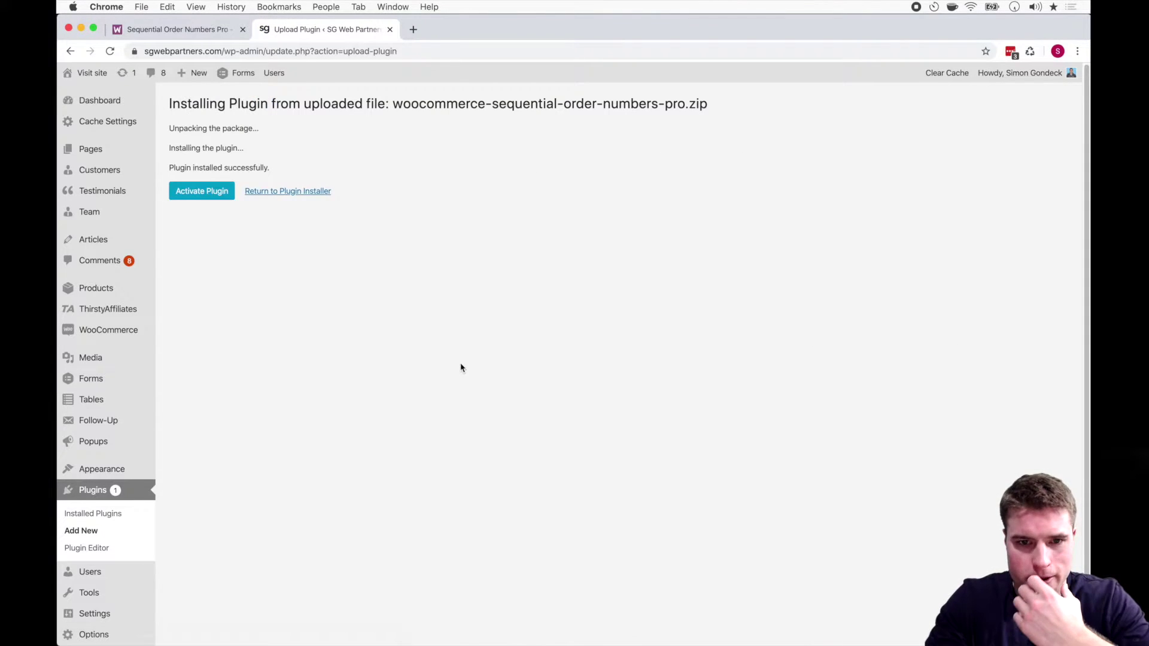
left_click(185, 192)
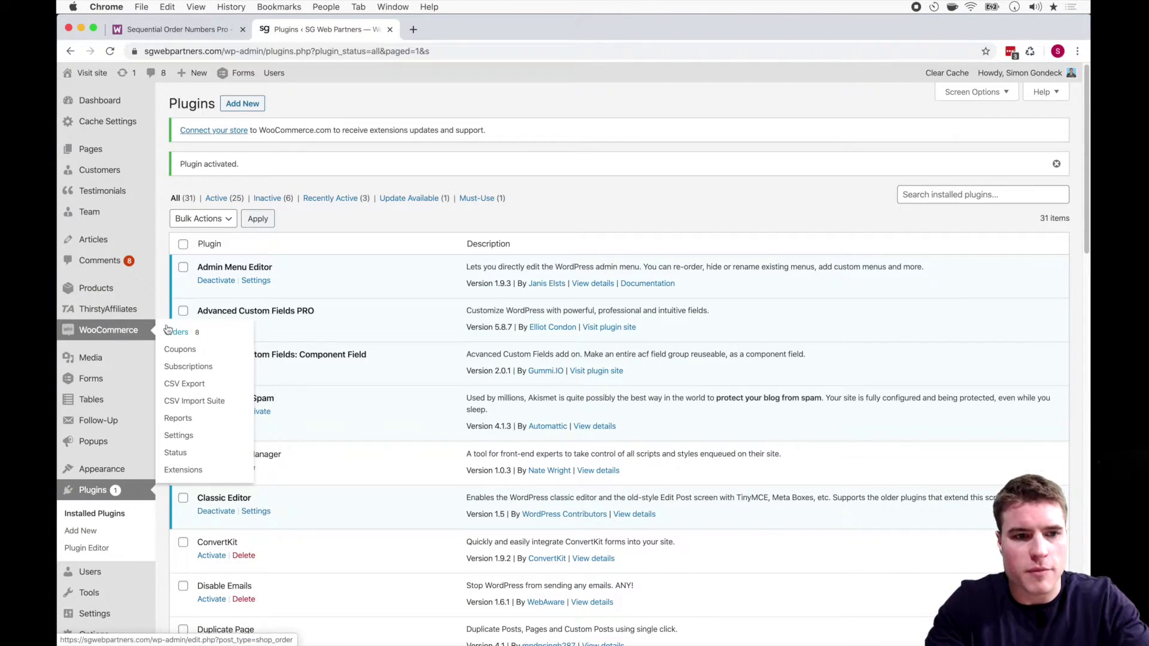
left_click(168, 330, "super")
- Open WooCommerce settings in a separate window placed beside the Orders list
left_click(454, 32)
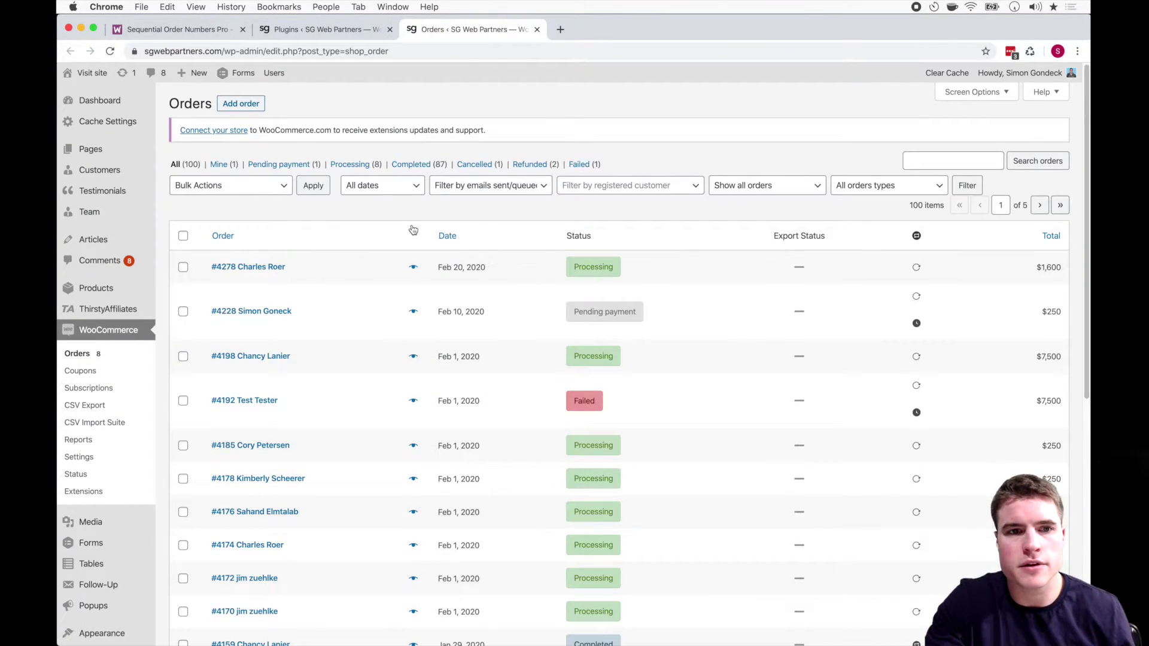
left_click(108, 457, "super")
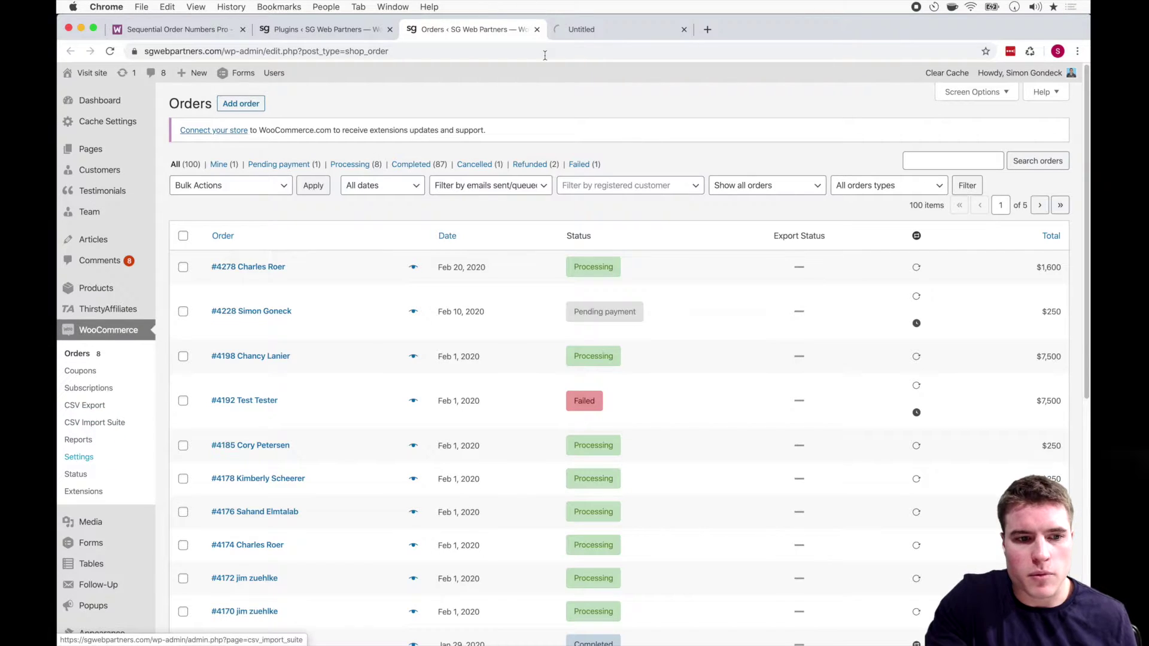
left_click(603, 33)
left_click_drag(604, 51, 603, 56)
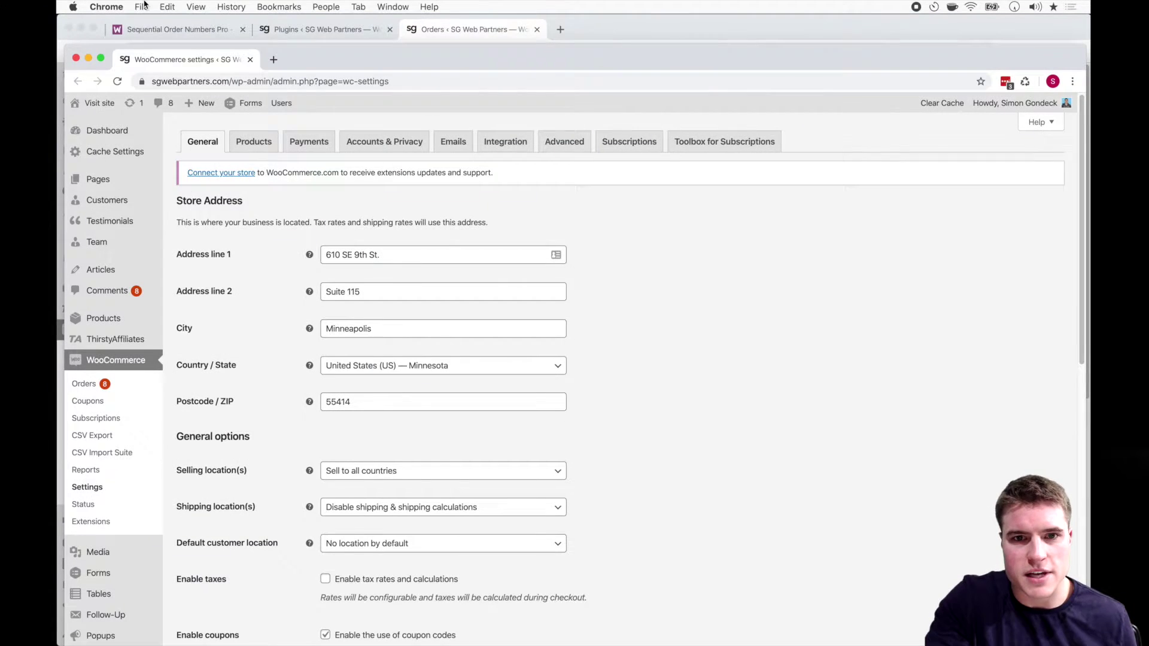
left_click_drag(69, 47, 665, 17)
left_click_drag(938, 34, 940, 34)
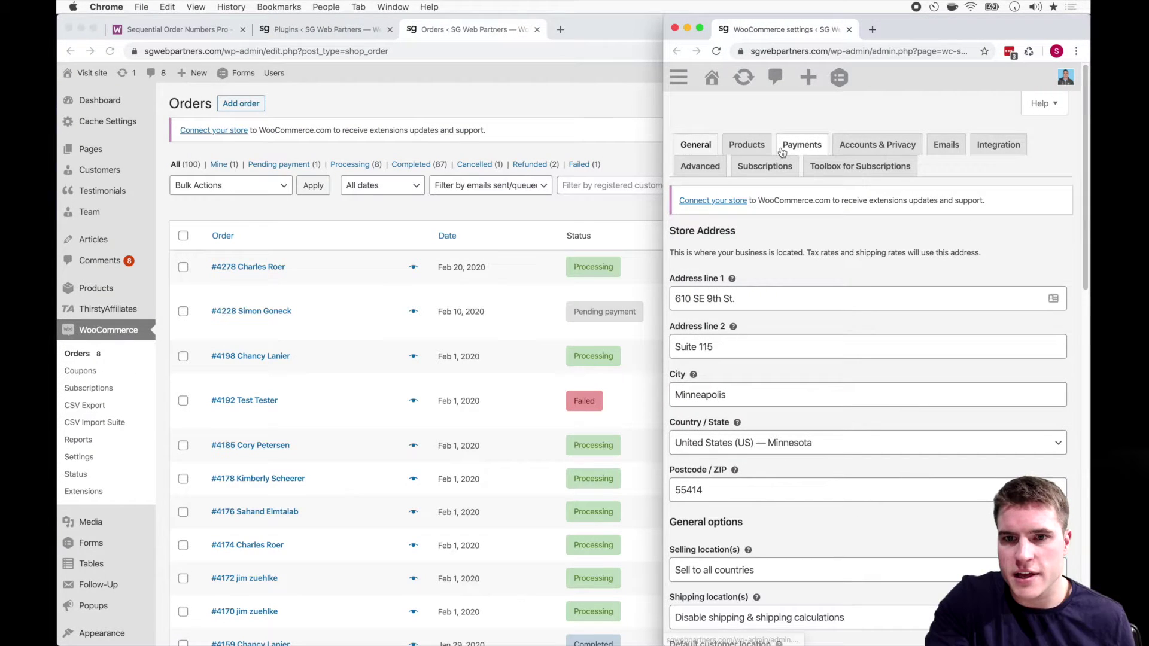
- Bring up the Order Numbers section's Order Number Start value of 4279
scroll(782, 152, "down", 10)
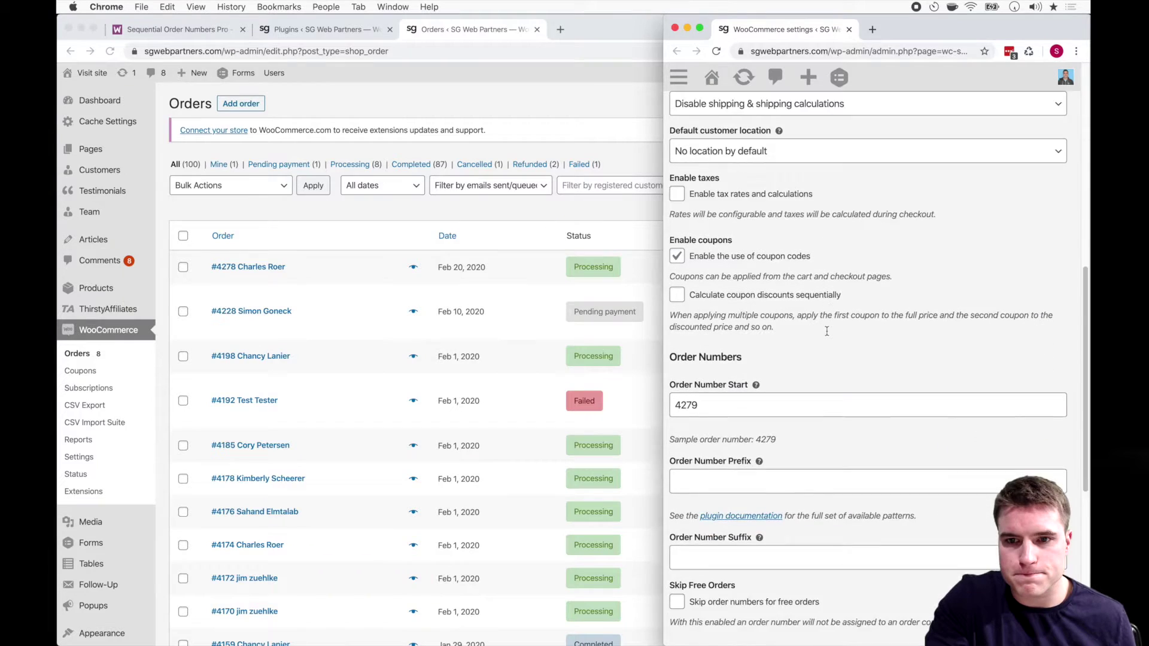
left_click(745, 365)
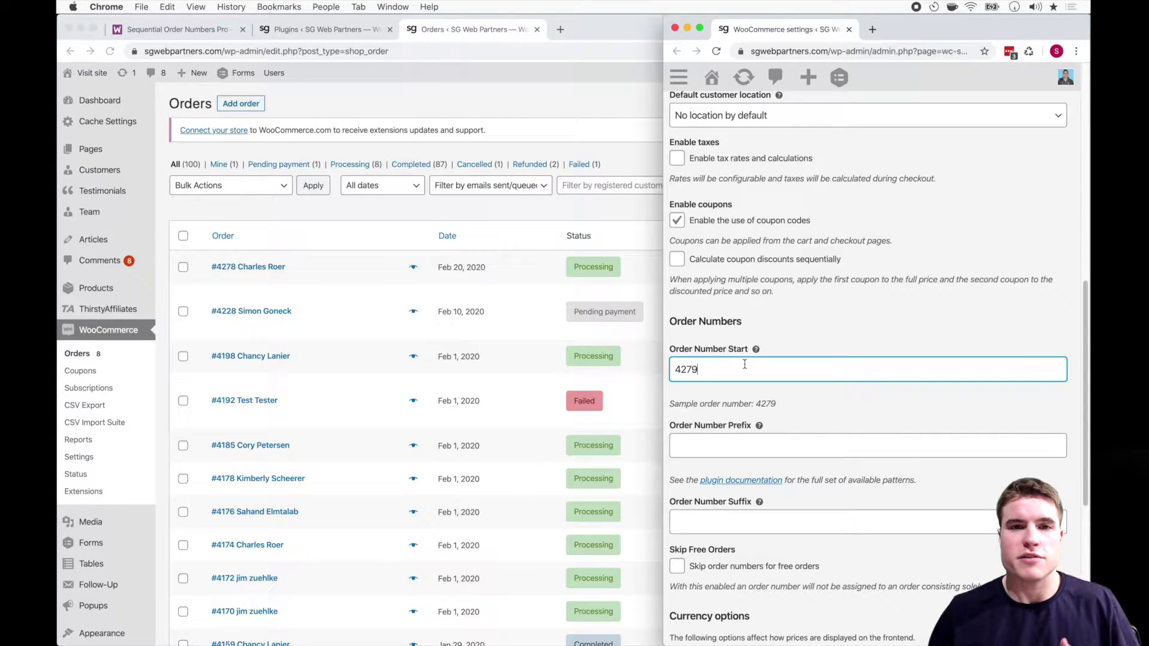
left_click_drag(662, 157, 571, 9)
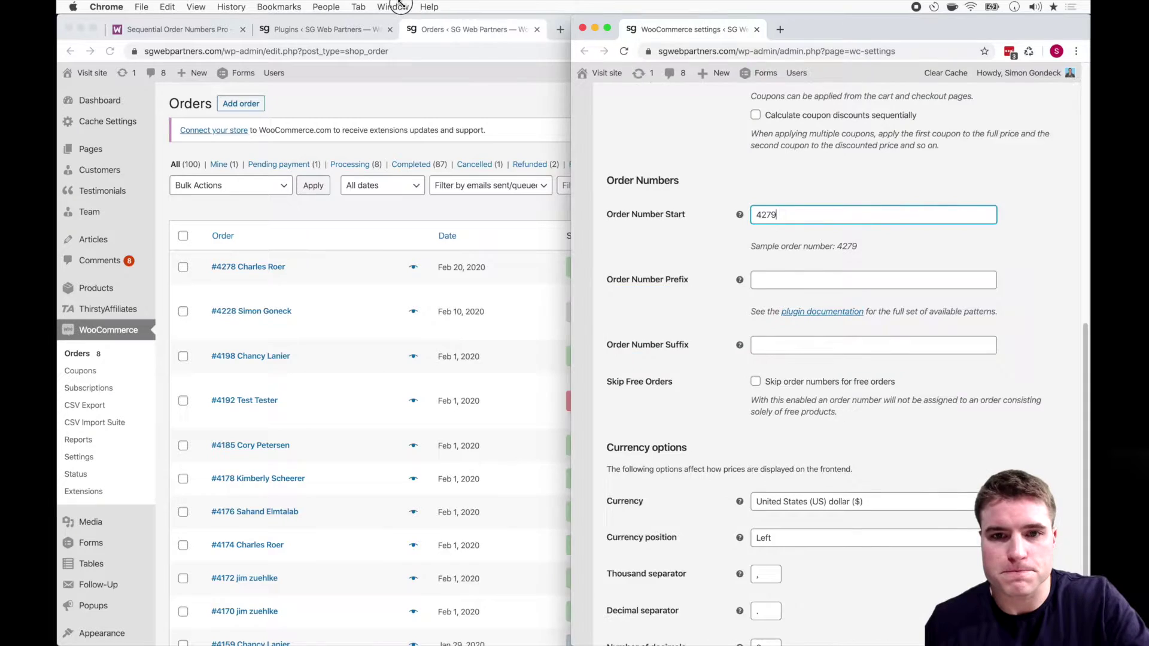
left_click_drag(400, 5, 57, 7)
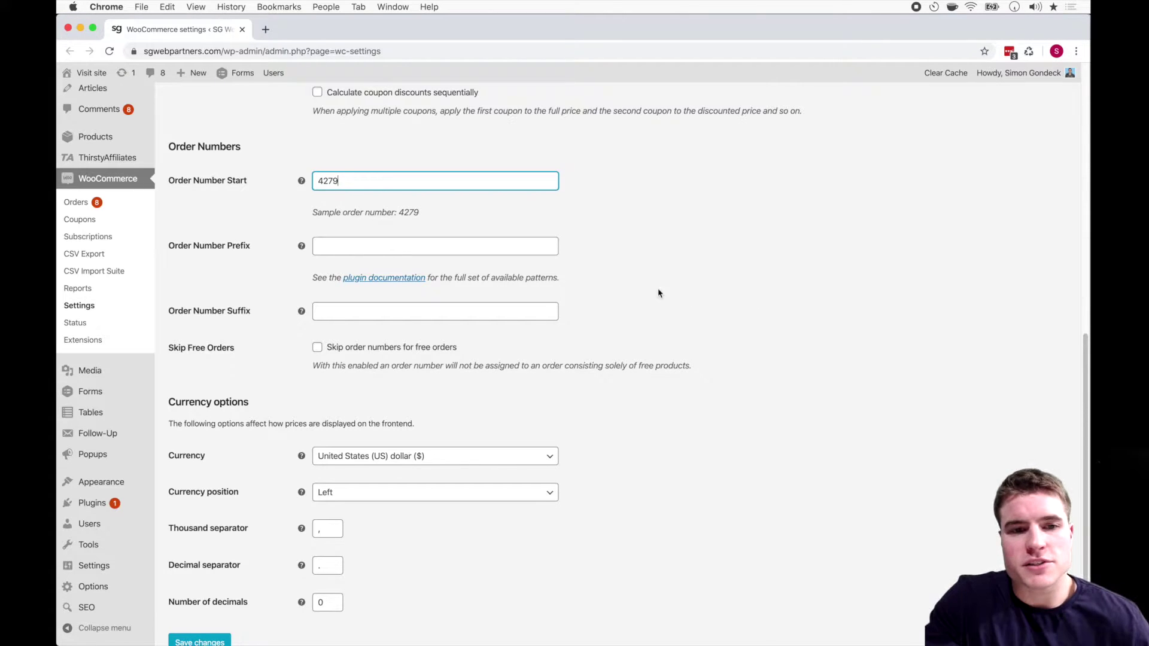
mouse_move(318, 34)
left_mouse_down()
mouse_move(378, 304)
mouse_move(320, 385)
mouse_move(304, 38)
mouse_move(325, 18)
left_mouse_up()
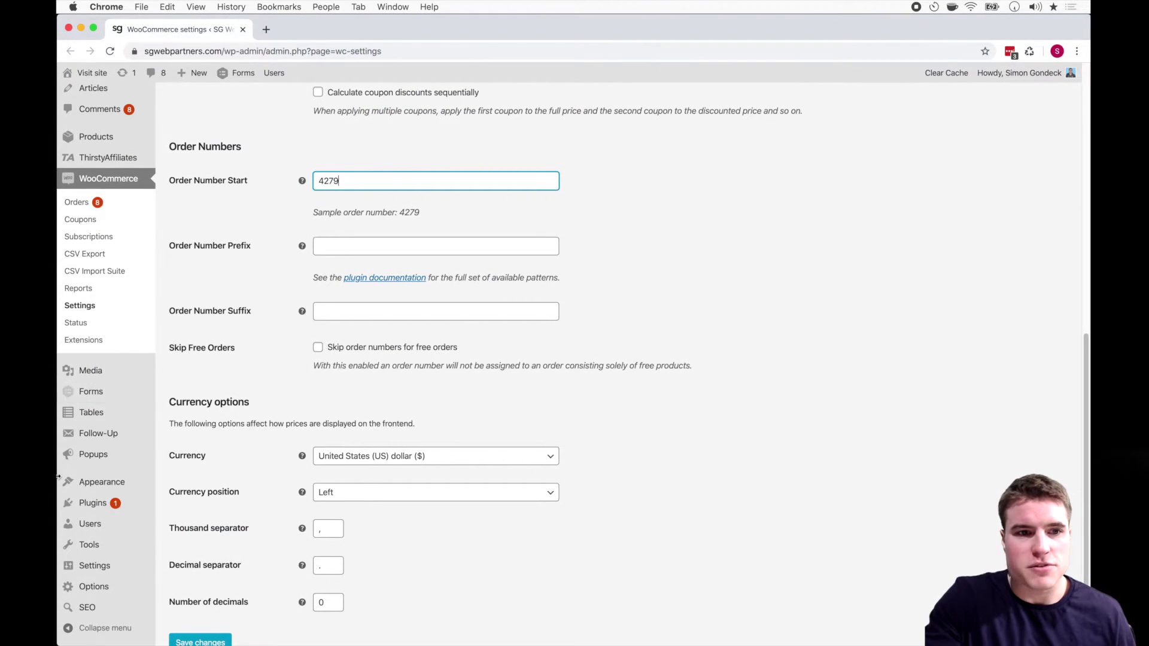
- Review the Installed Plugins list, then go to WooCommerce CSV Export with Orders as the type
mouse_move(96, 502)
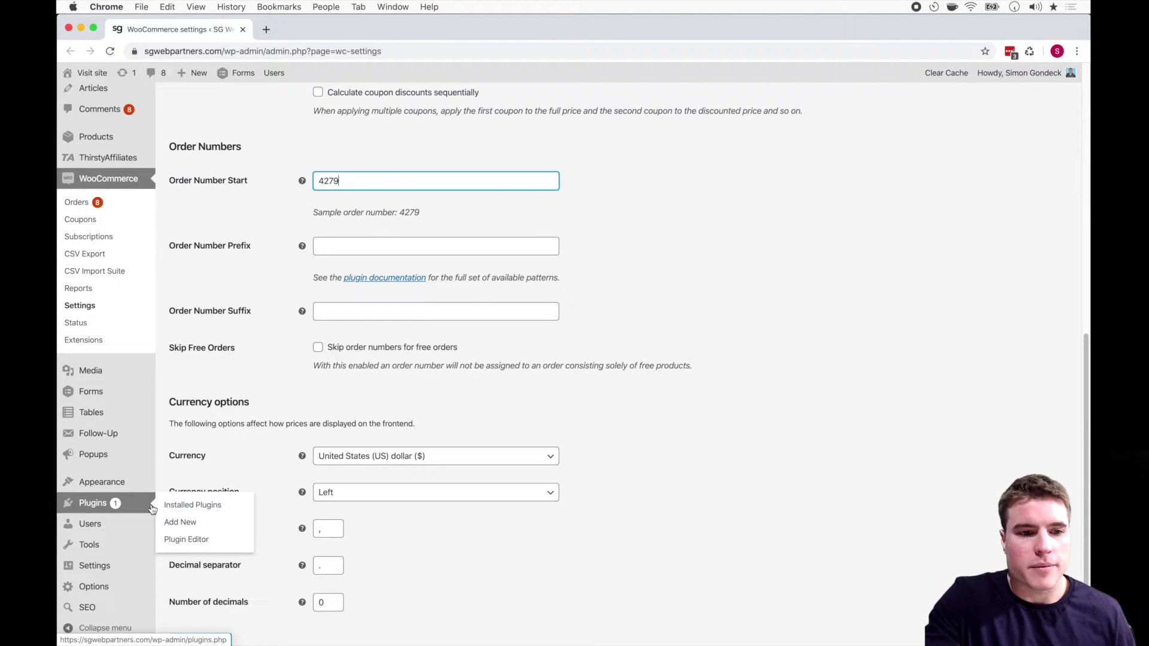
mouse_move(136, 448)
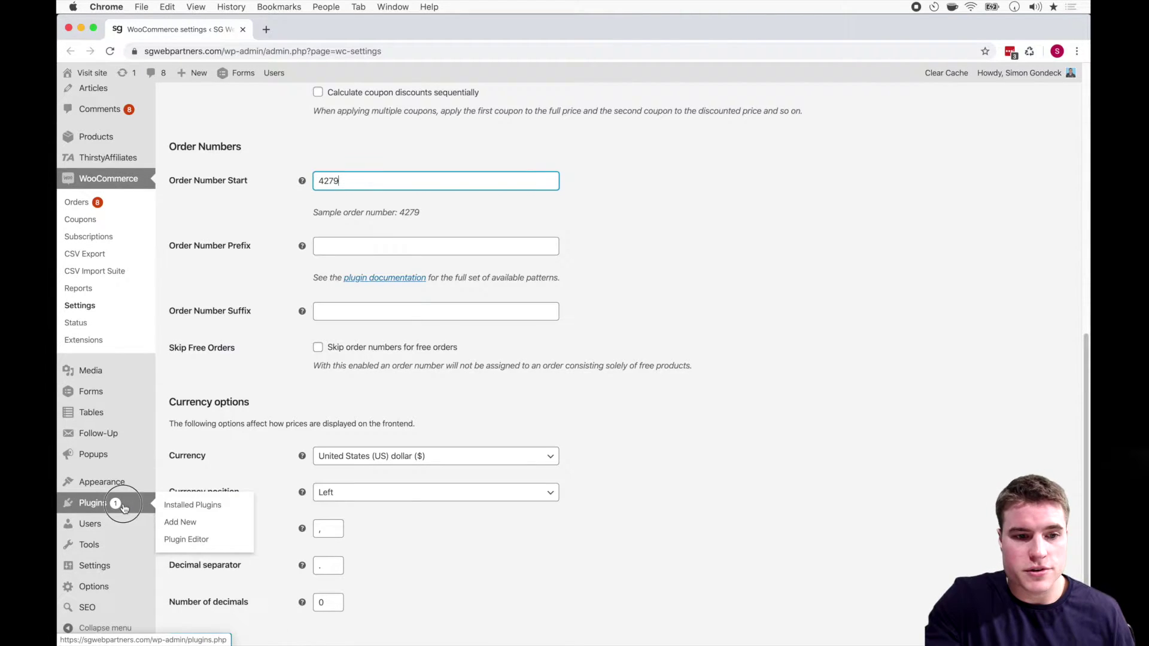
left_click(114, 503)
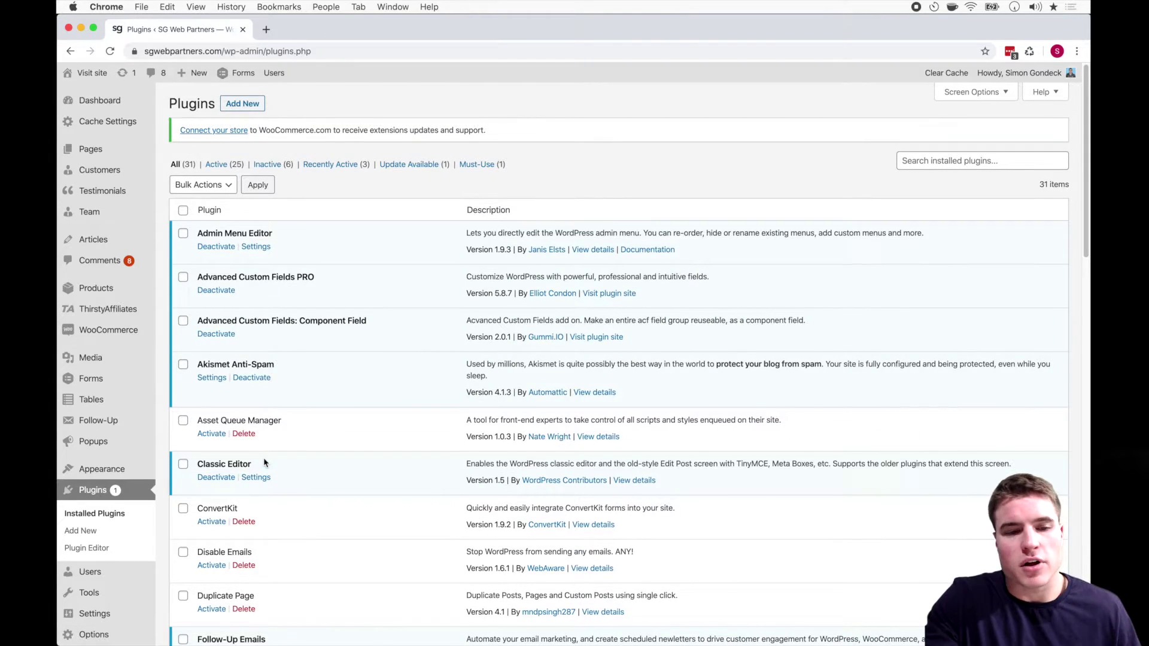
scroll(264, 461, "down", 15)
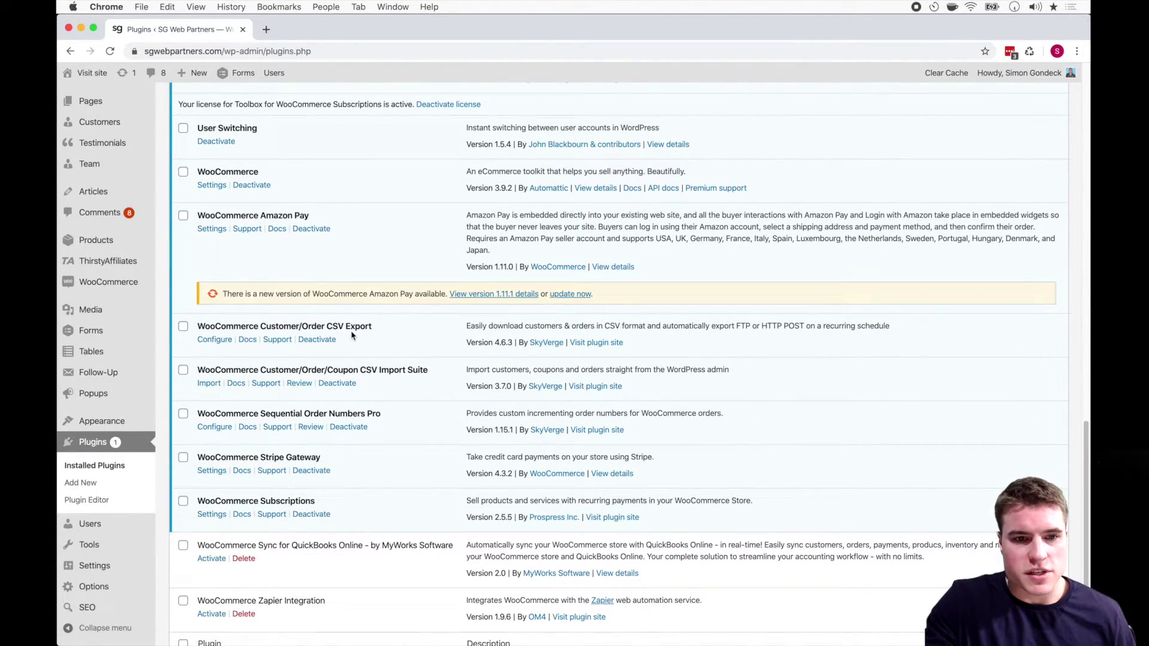
scroll(82, 324, "up", 15)
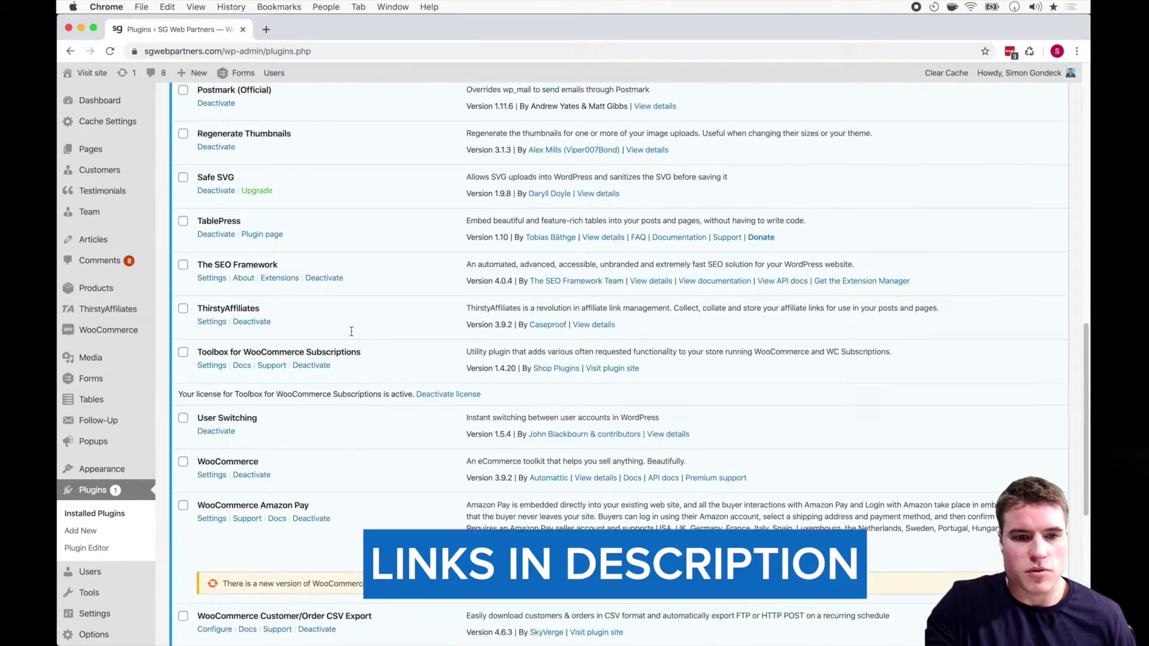
mouse_move(82, 326)
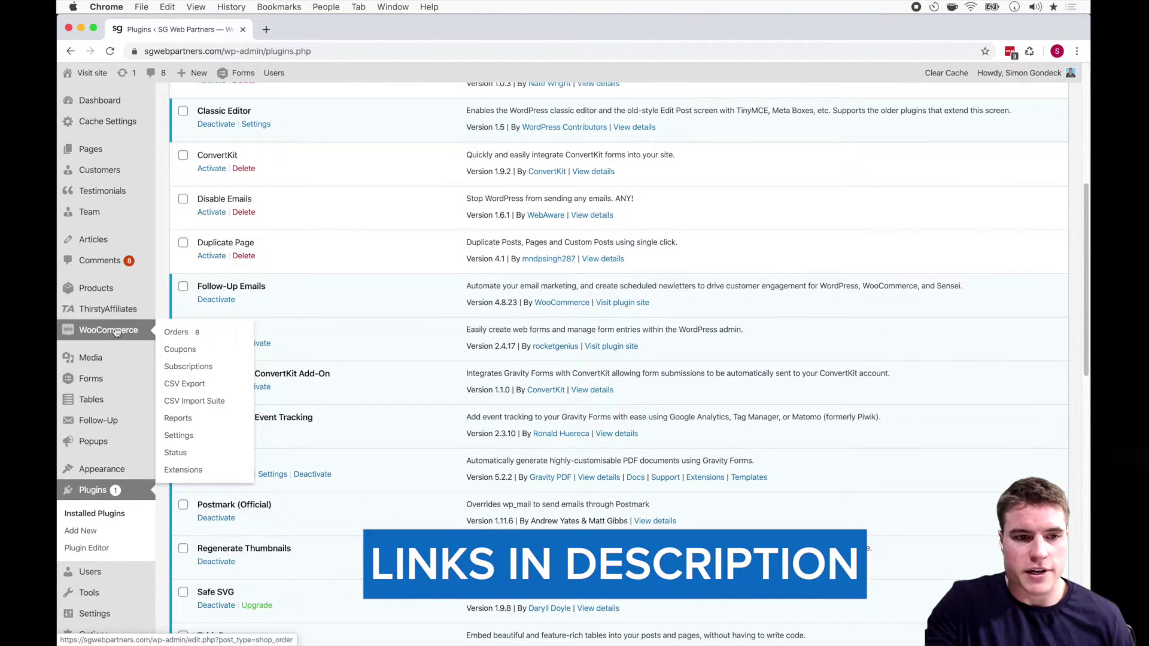
left_click(184, 383)
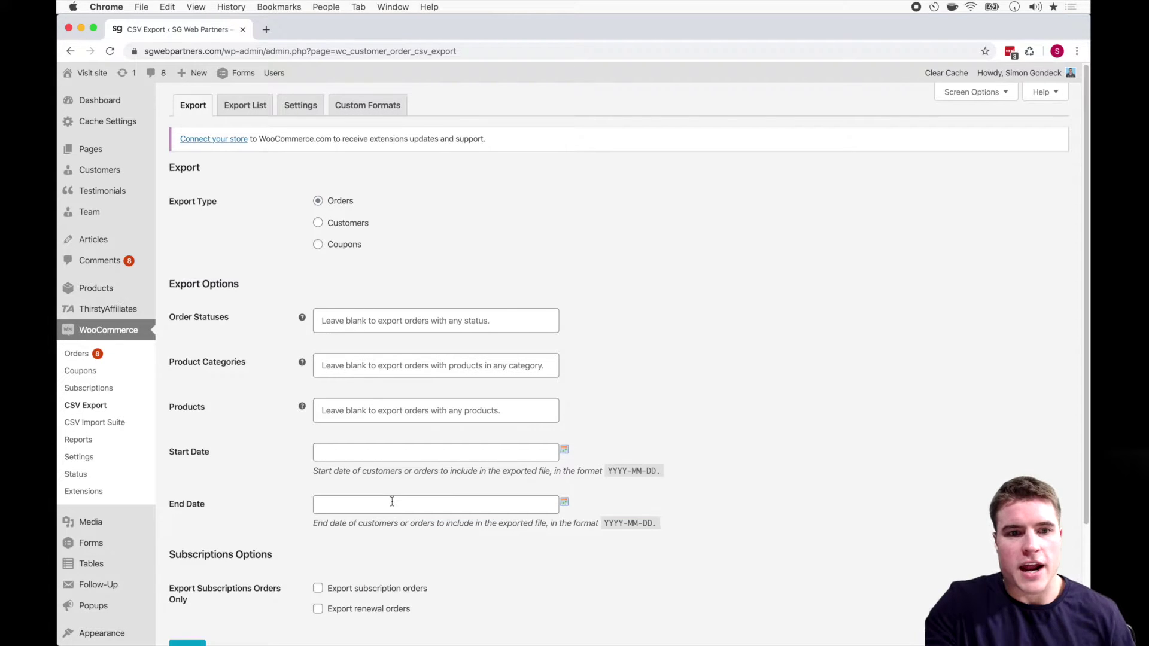
- Set the export Start Date to 2020-02-10
left_click(403, 455)
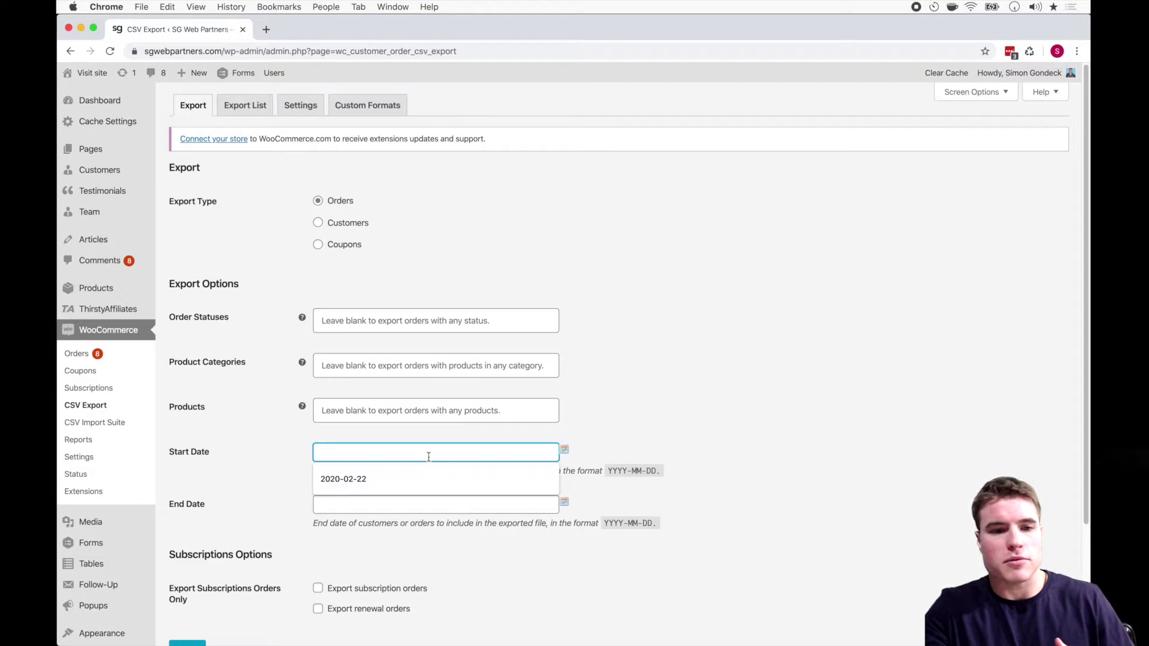
type("020")
key("BackSpace")
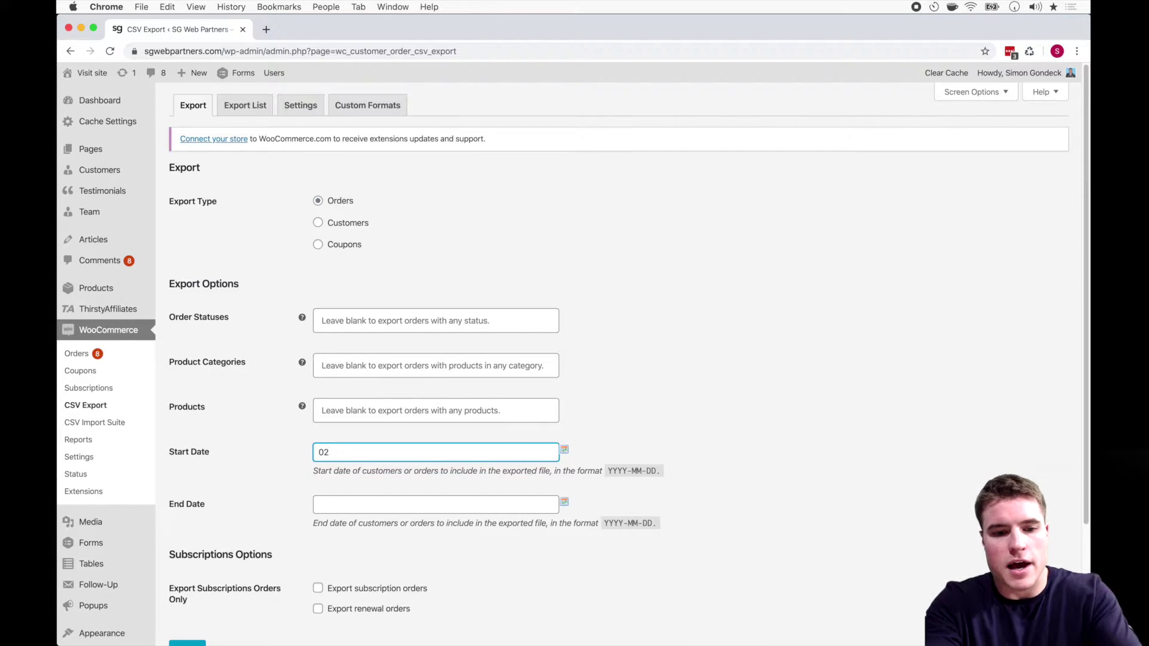
key("BackSpace")
type("2020")
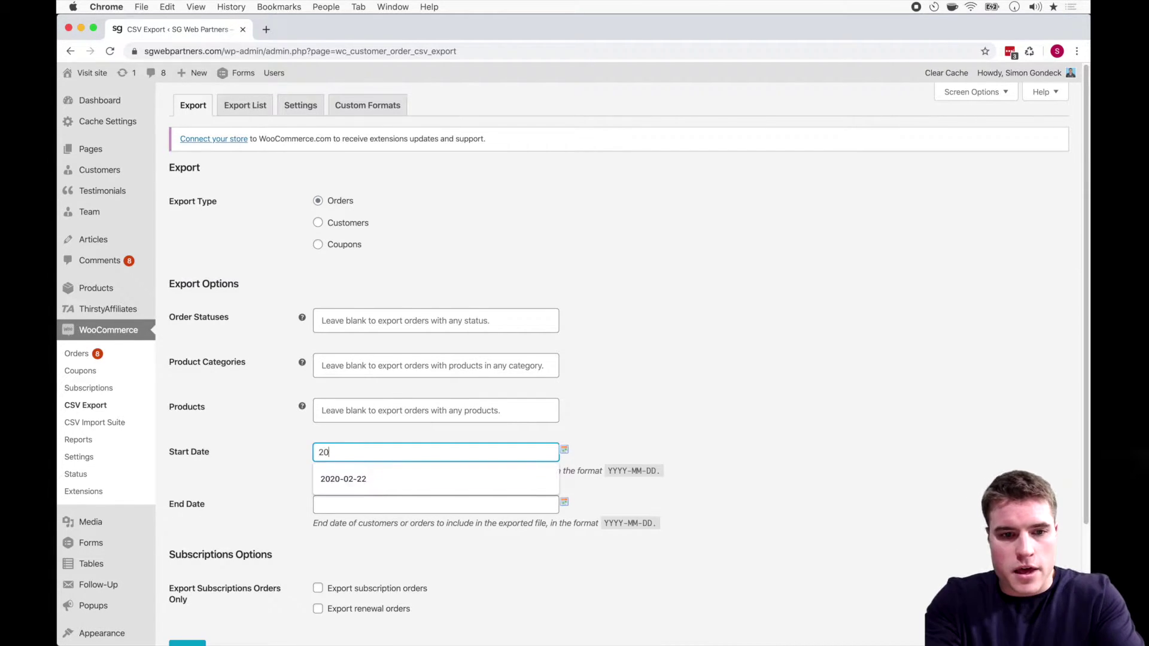
key("Down")
key("Return")
key("BackSpace")
key("BackSpace")
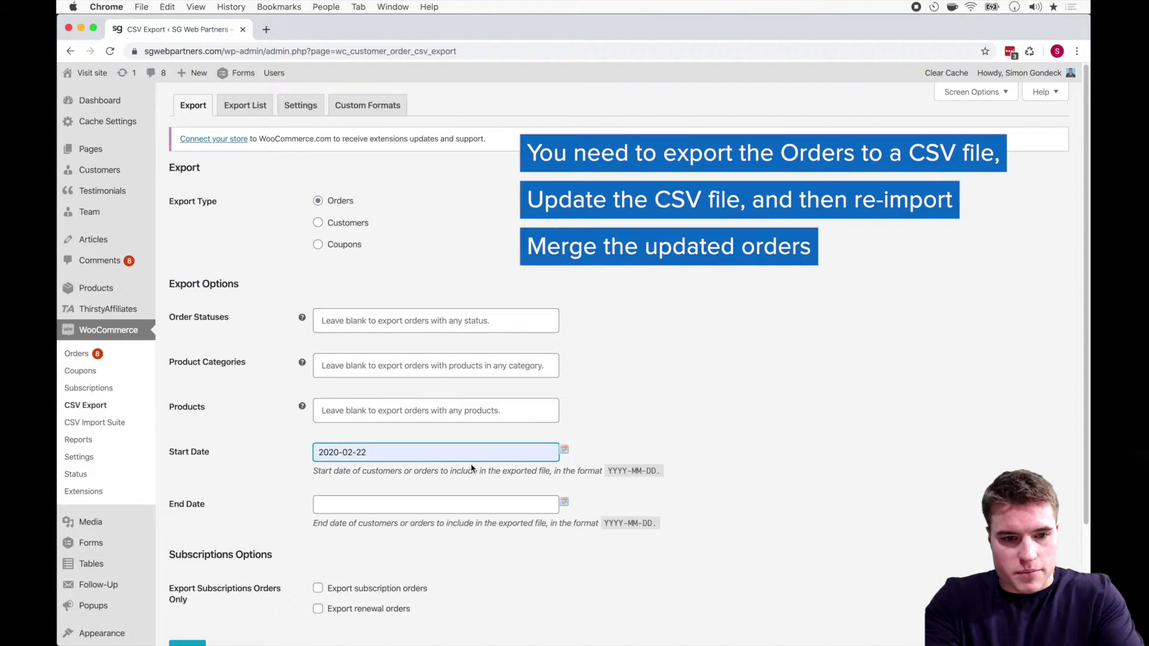
type("10")
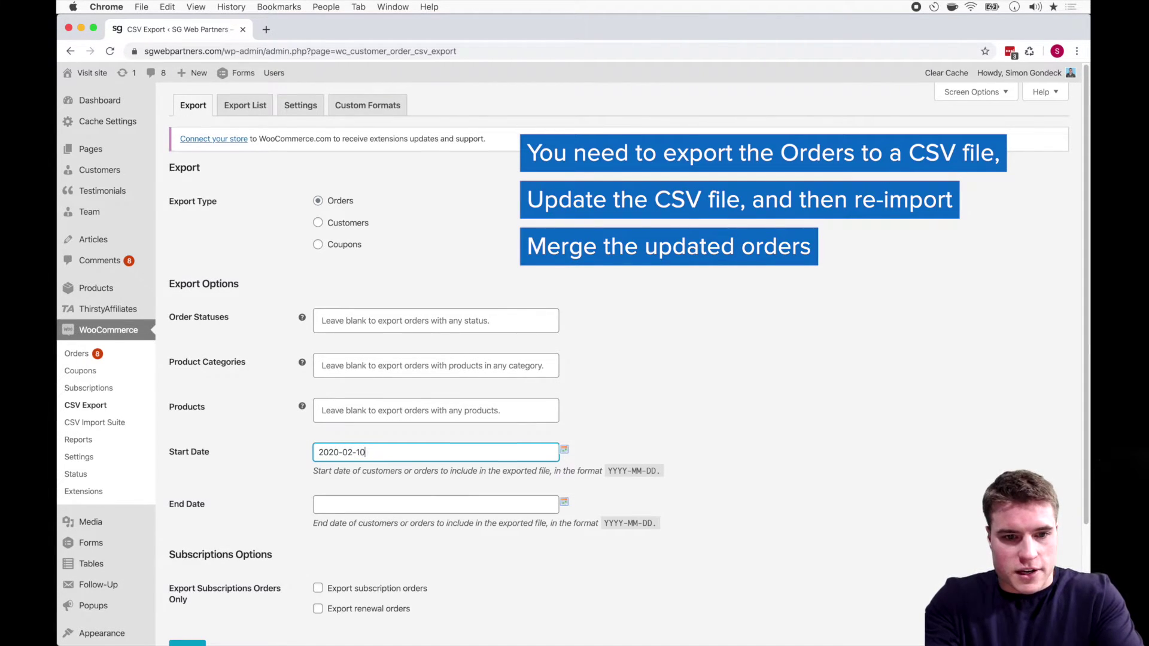
key("super+a")
- Set the End Date to 2020-02-22 and export those orders to an orders-export CSV
left_click(385, 505)
key("Down")
key("Return")
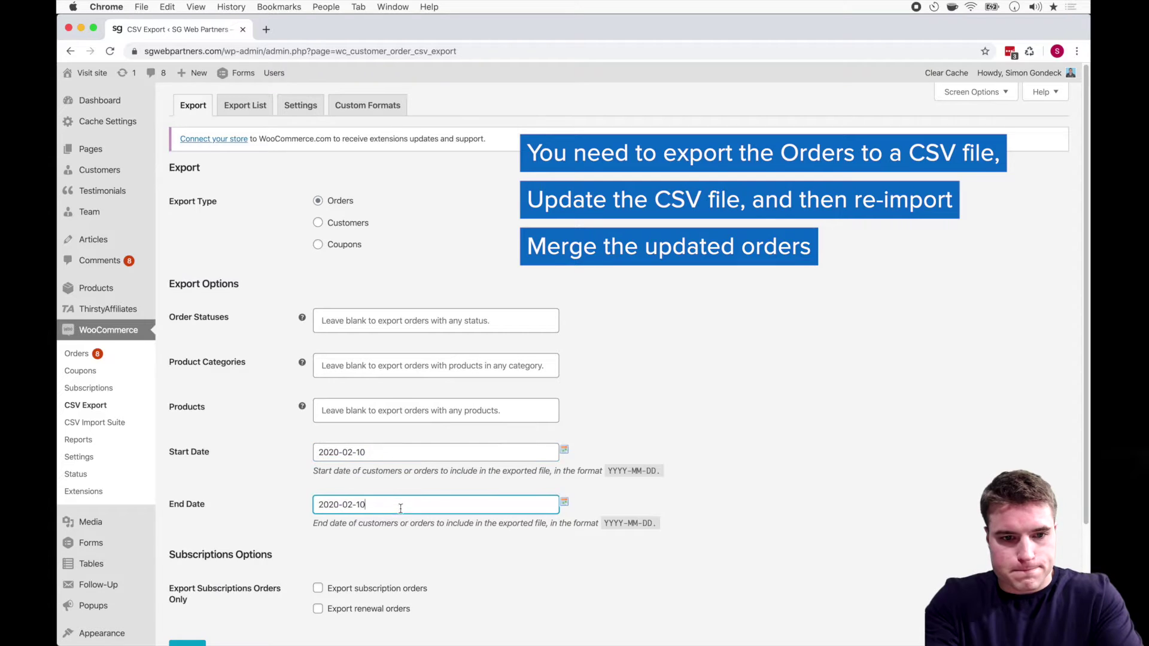
key("BackSpace")
key("BackSpace")
type("22")
left_click(723, 493)
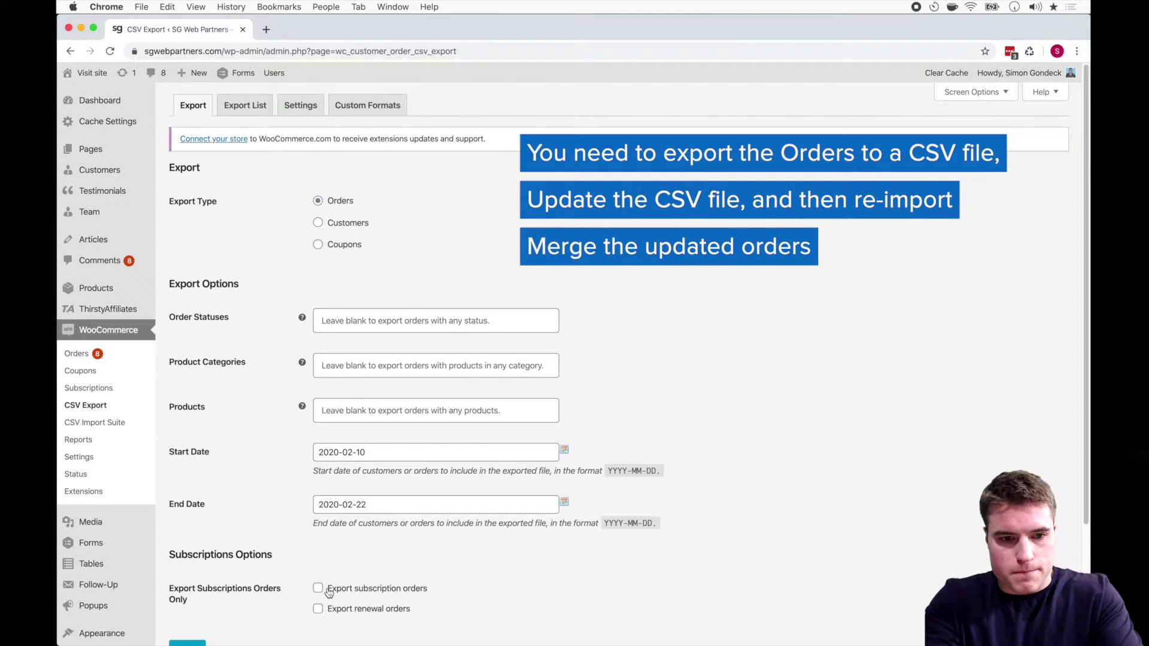
scroll(318, 593, "down", 3)
left_click(187, 524)
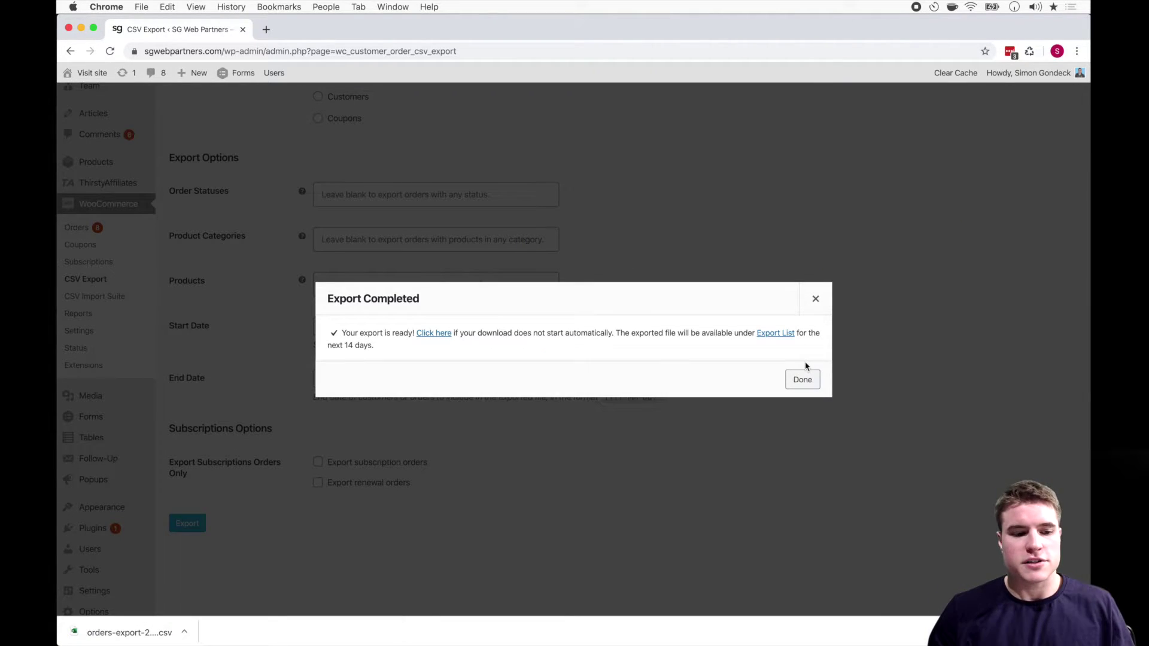
left_click(804, 306)
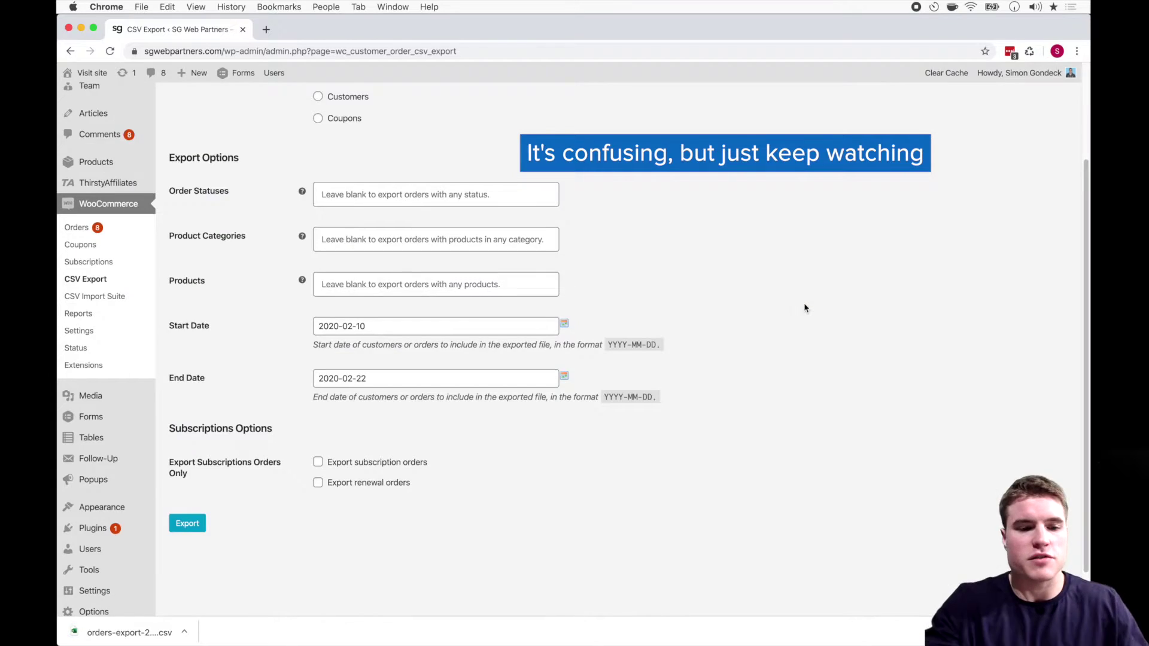
- Create a new blank spreadsheet in Google Sheets
key("super+t")
type("sh")
key("Return")
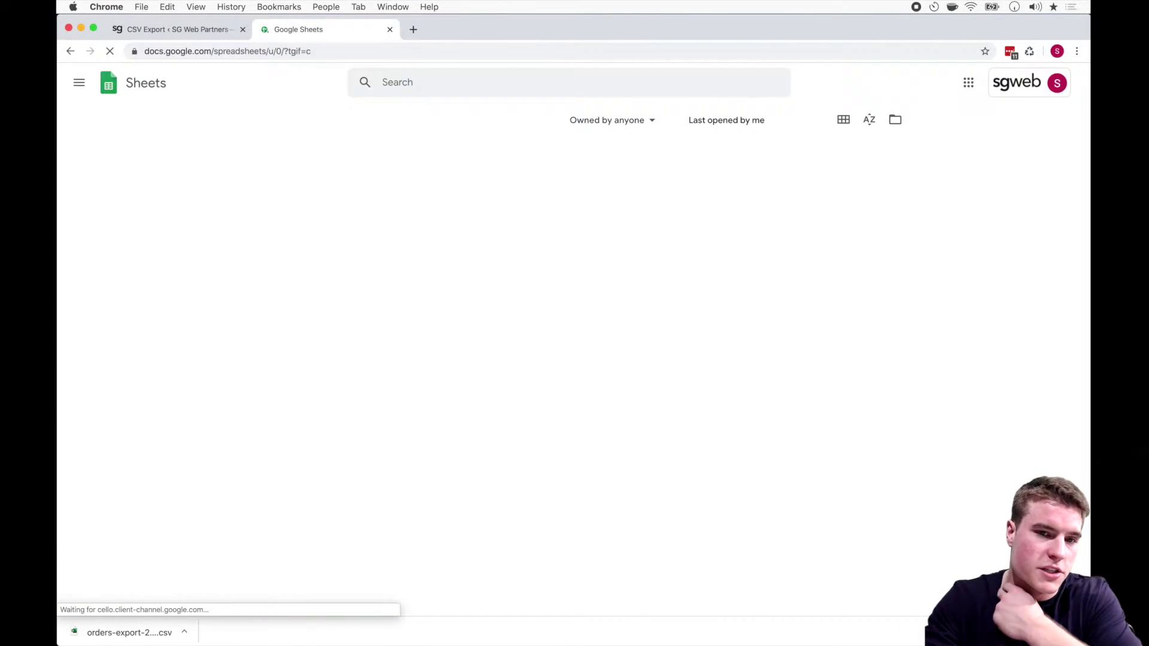
left_click(575, 345)
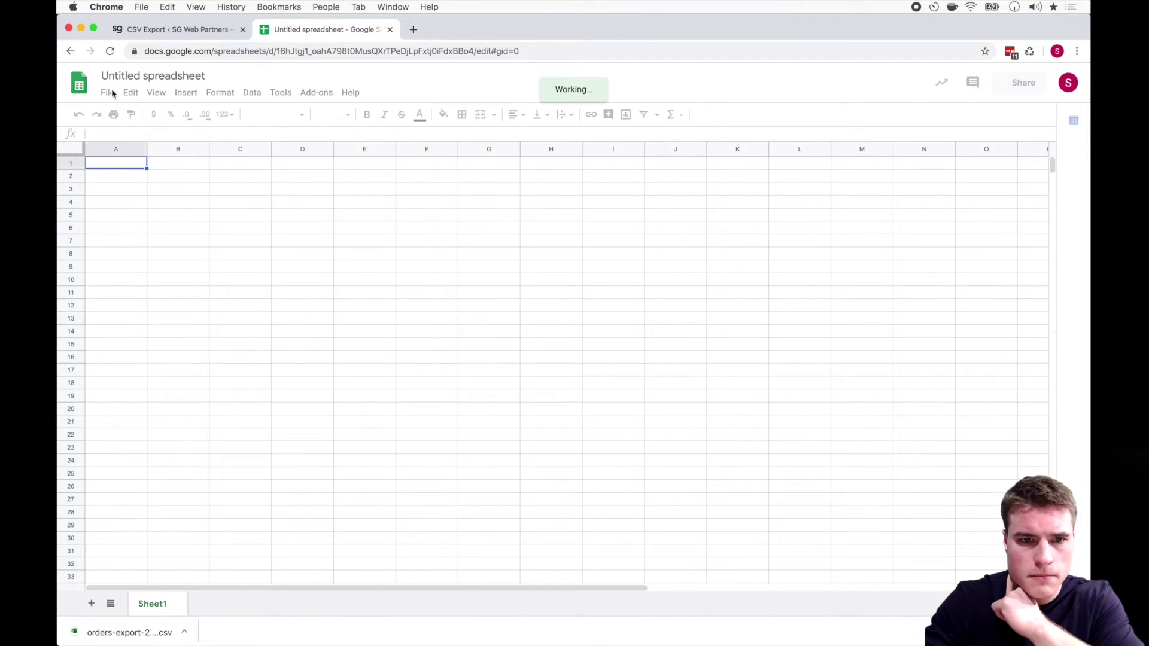
- Import the orders-export CSV, replacing the spreadsheet's contents
left_click(110, 92)
left_click(154, 186)
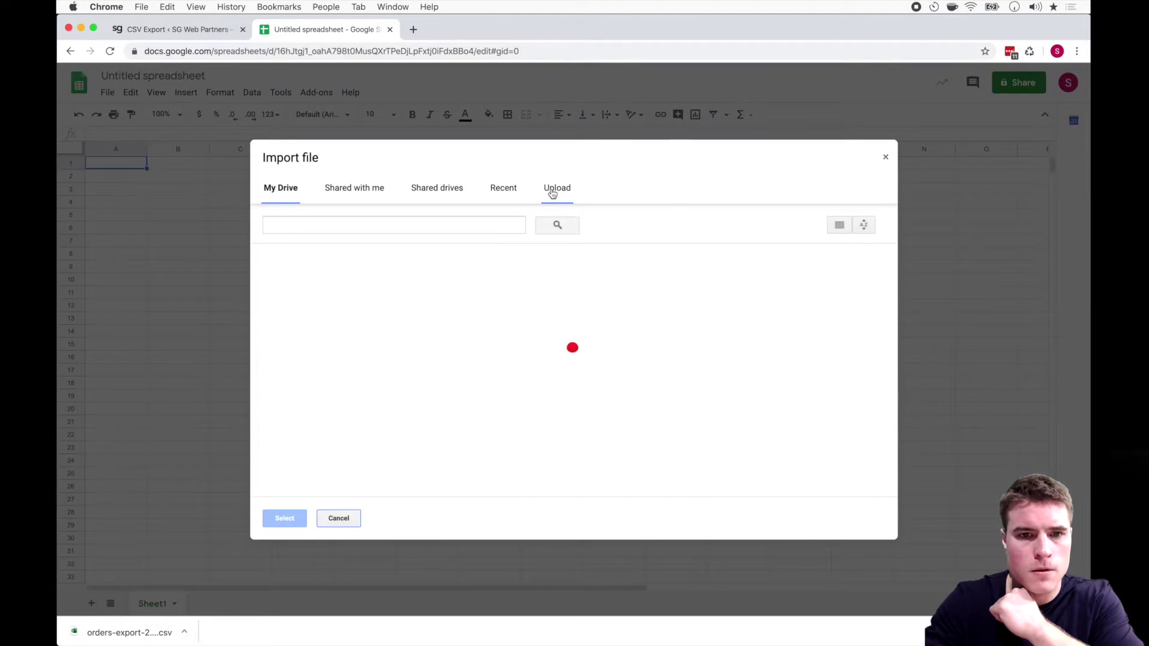
left_click(552, 194)
left_click(565, 375)
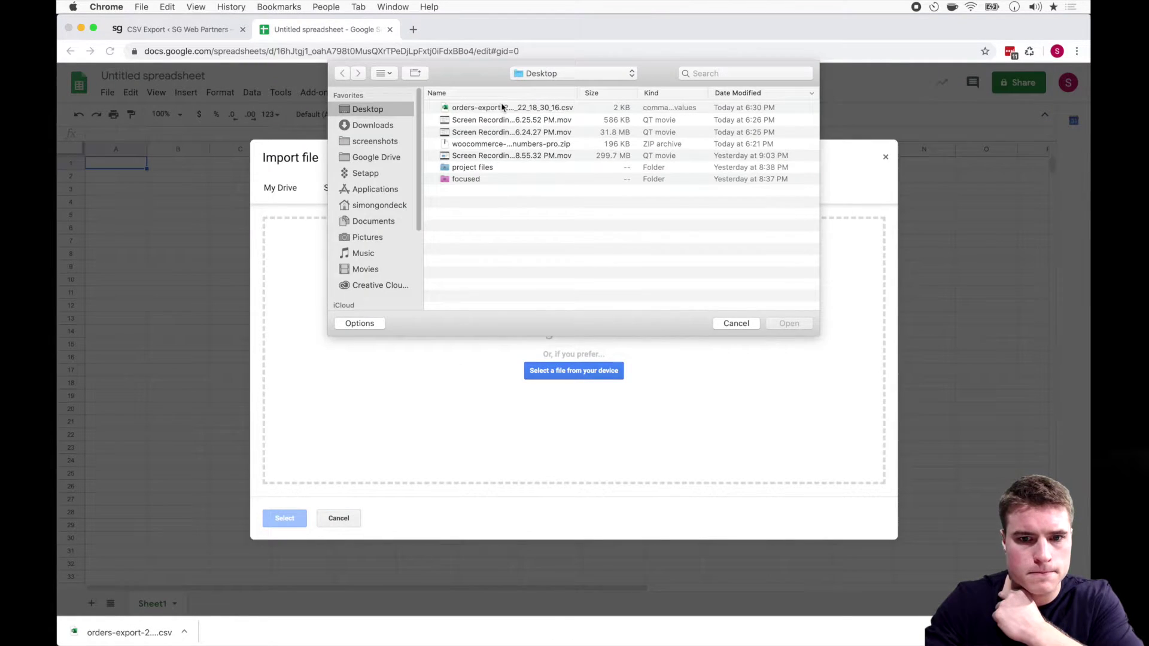
double_click(502, 107)
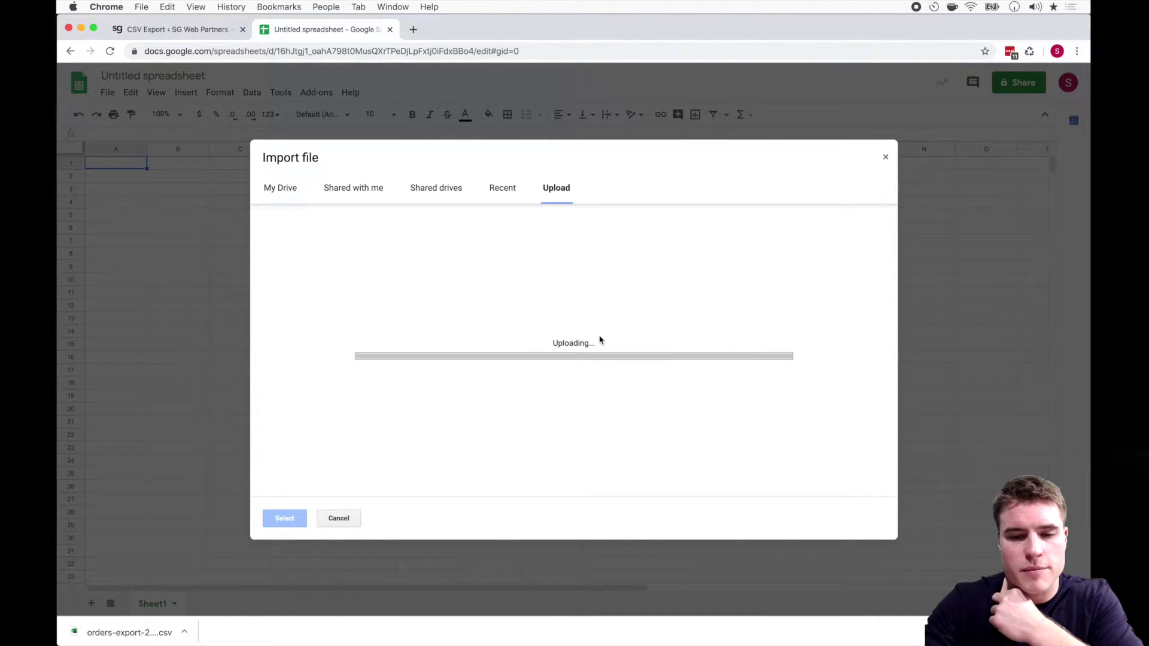
left_click(551, 505)
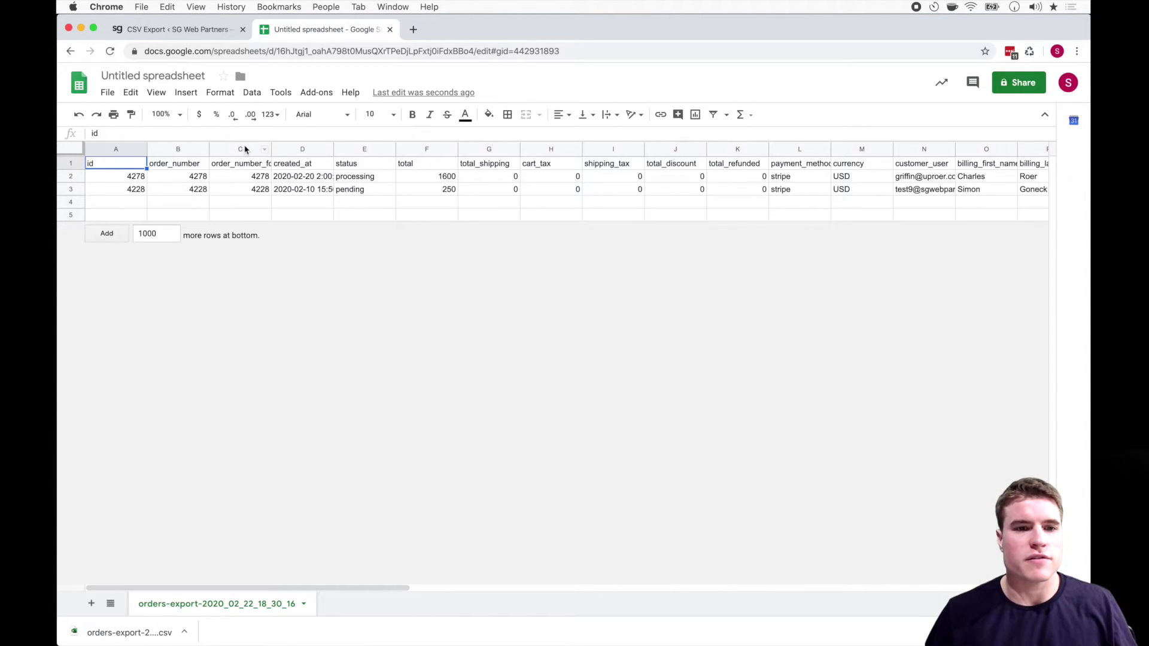
- Auto-fit column C (order_number_formatted) and select order 4278's number in B2
double_click(271, 149)
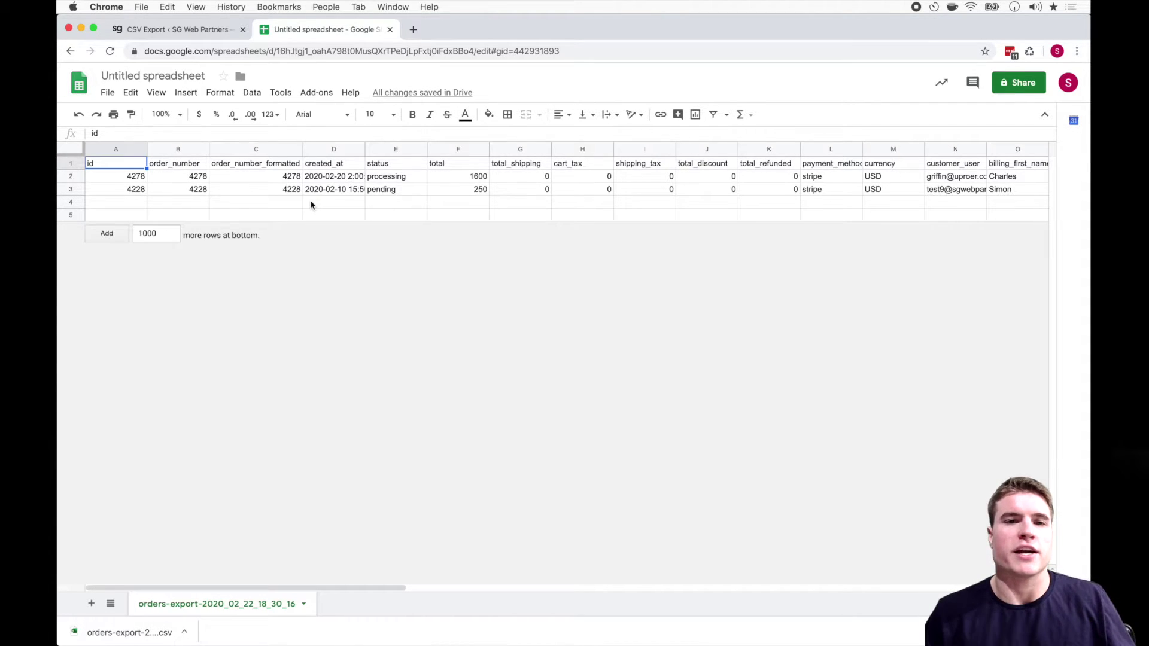
left_click(171, 180)
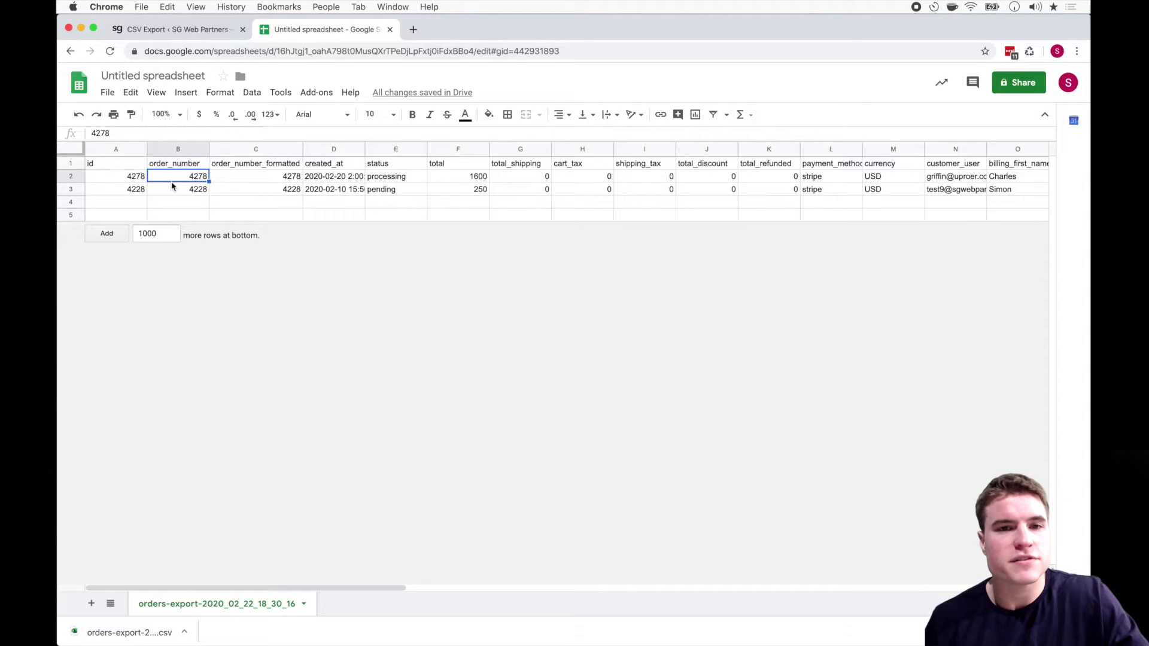
- Enter 15002 as order 4278's number in both B2 and C2
type("15")
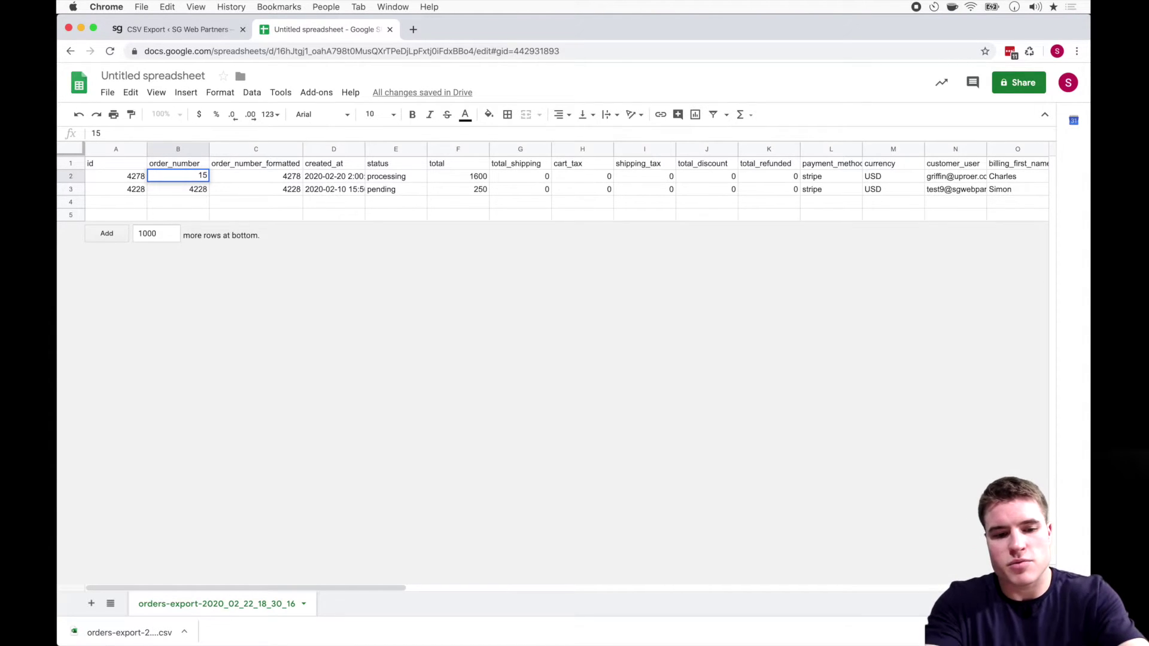
type("002")
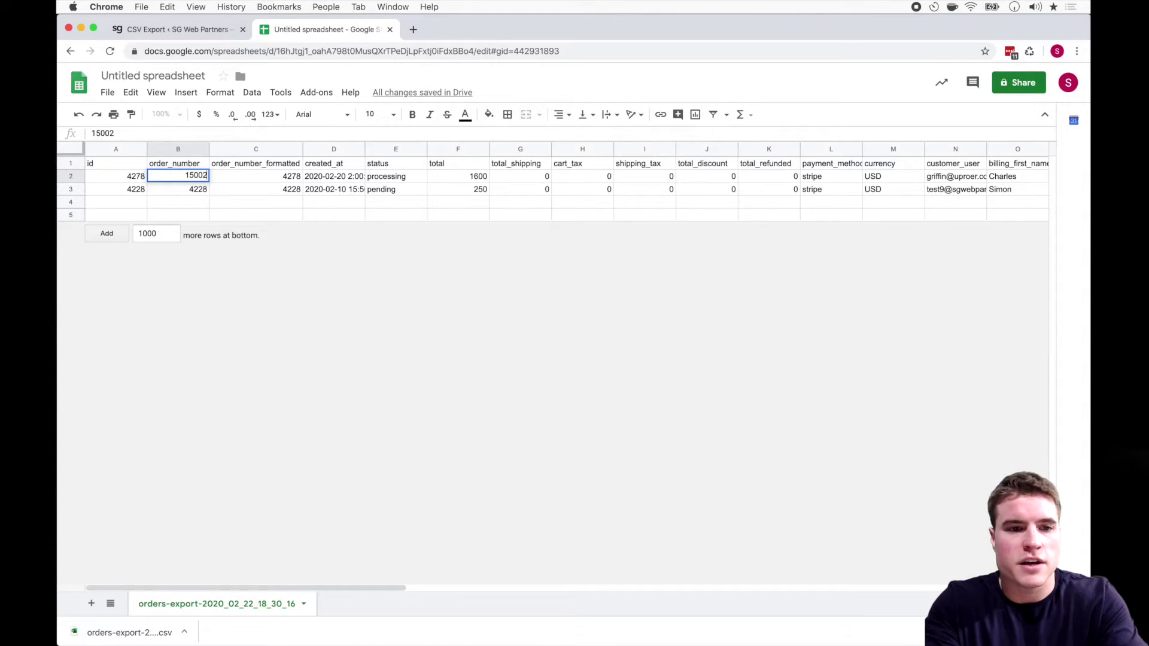
key("Up")
key("Down")
key("Right")
type("15002")
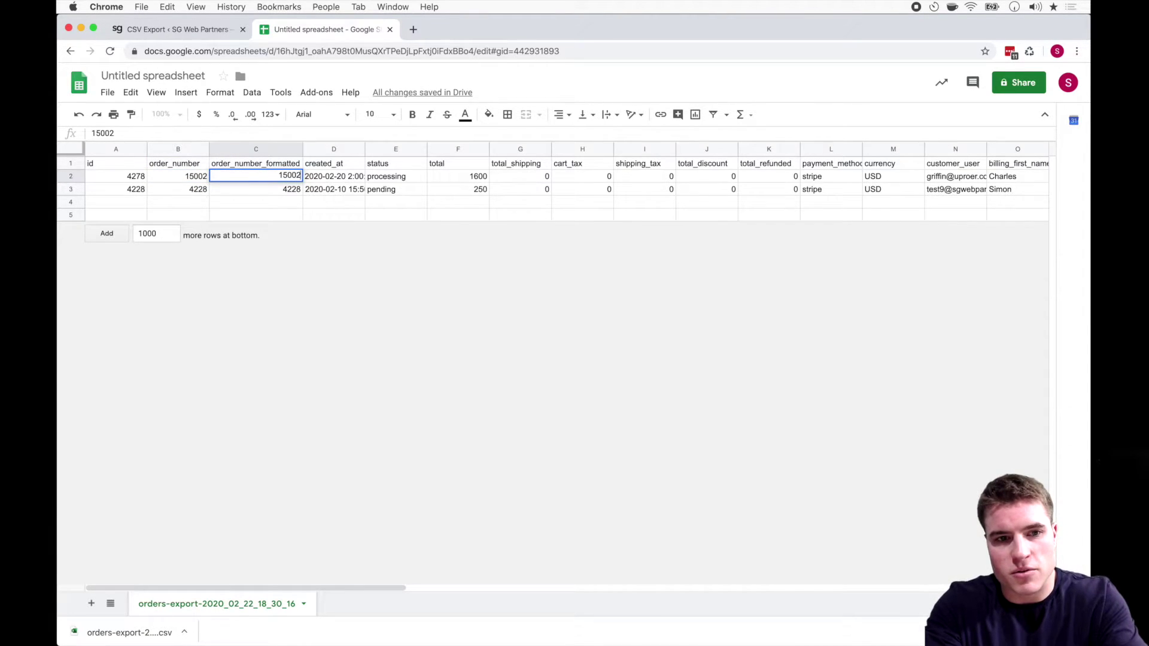
key("Return")
key("Left")
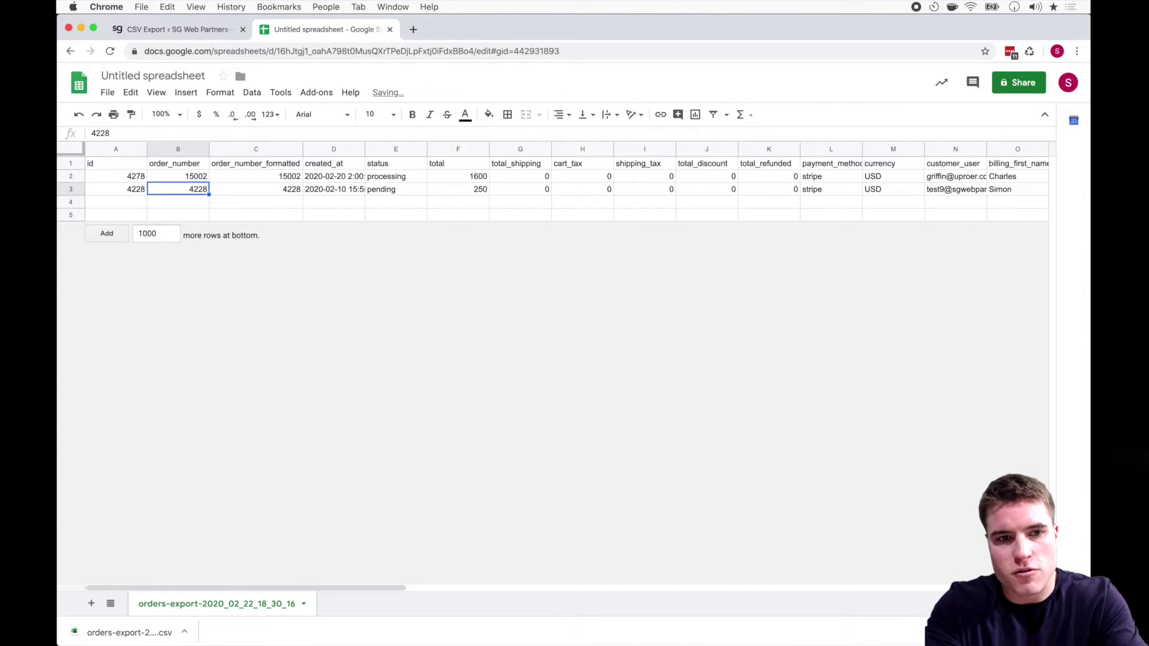
key("Up")
key("Left")
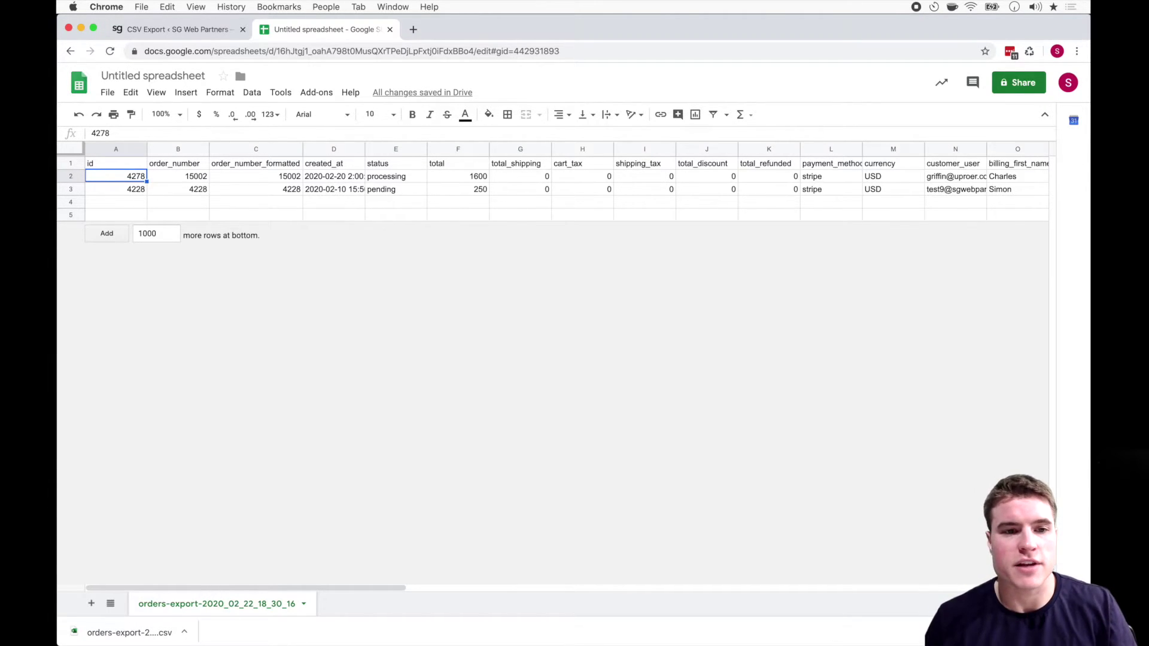
- Enter 15001 as order 4228's number in both B3 and C3
left_click(108, 93)
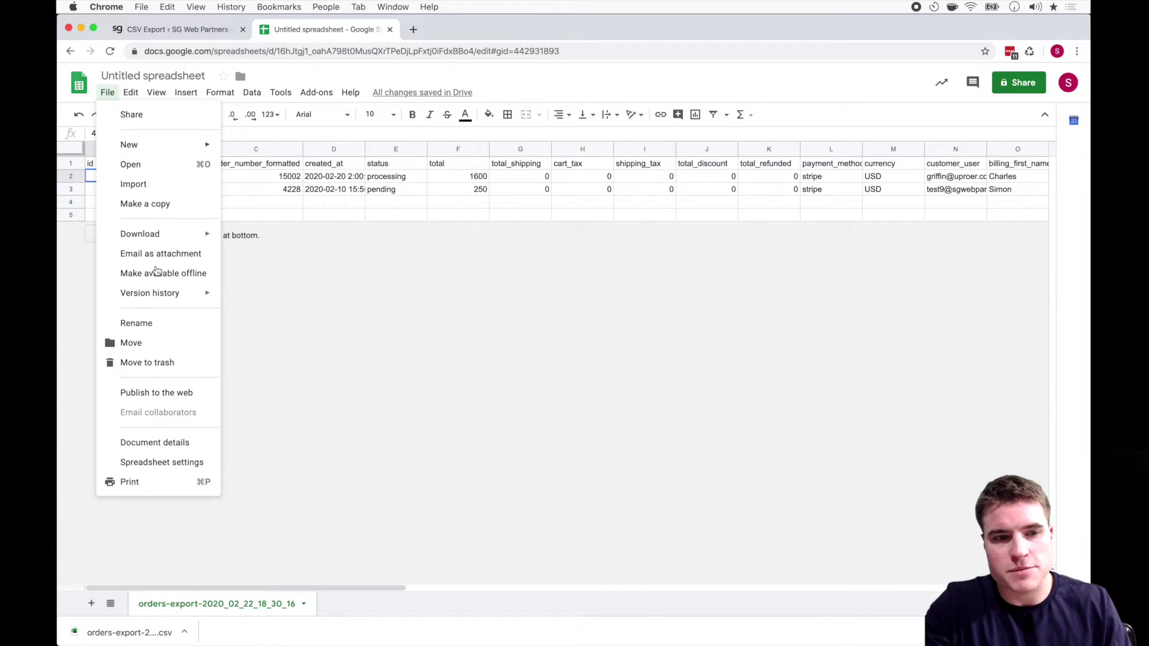
left_click(238, 206)
left_click(194, 194)
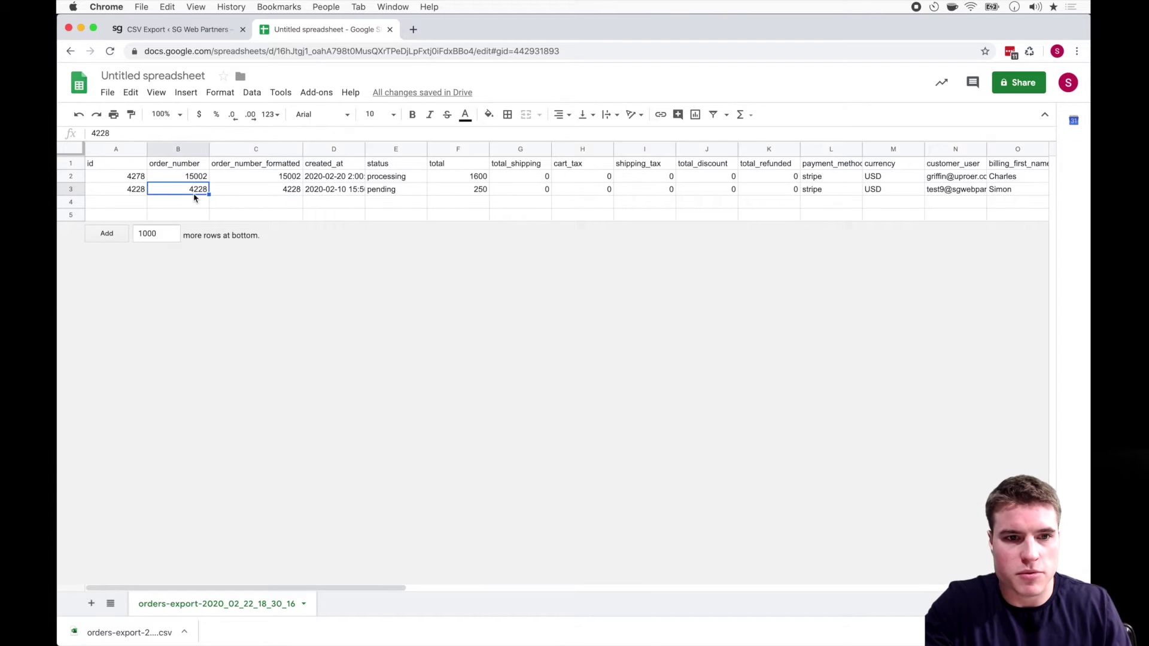
type("15001")
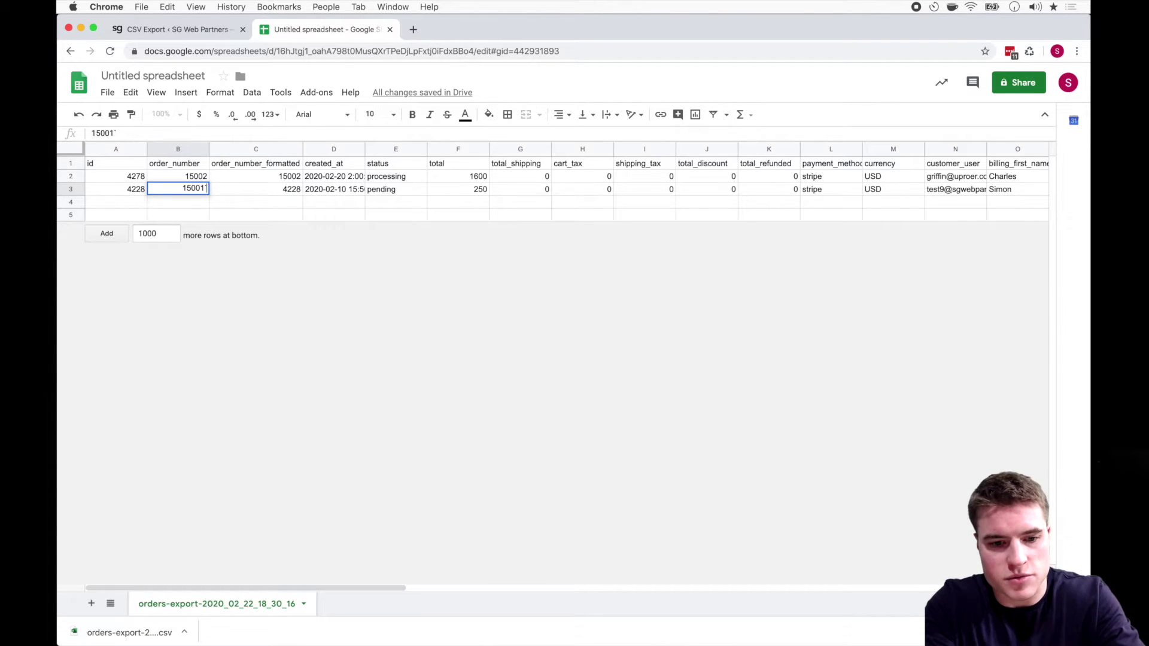
key("Tab")
type("15001")
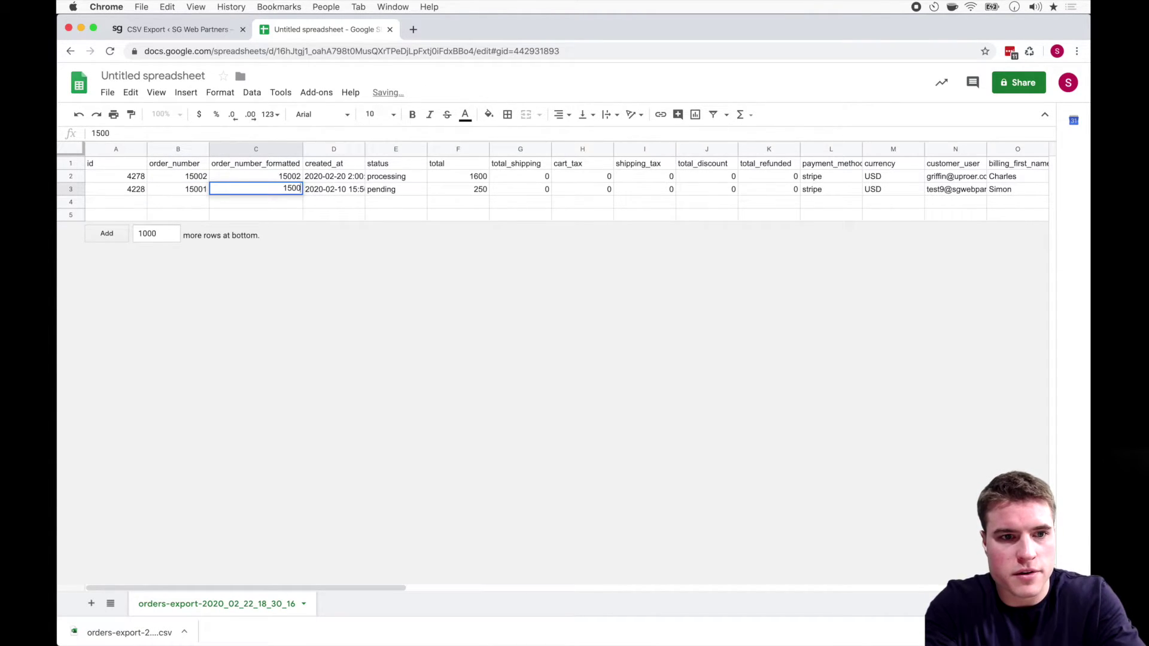
key("Return")
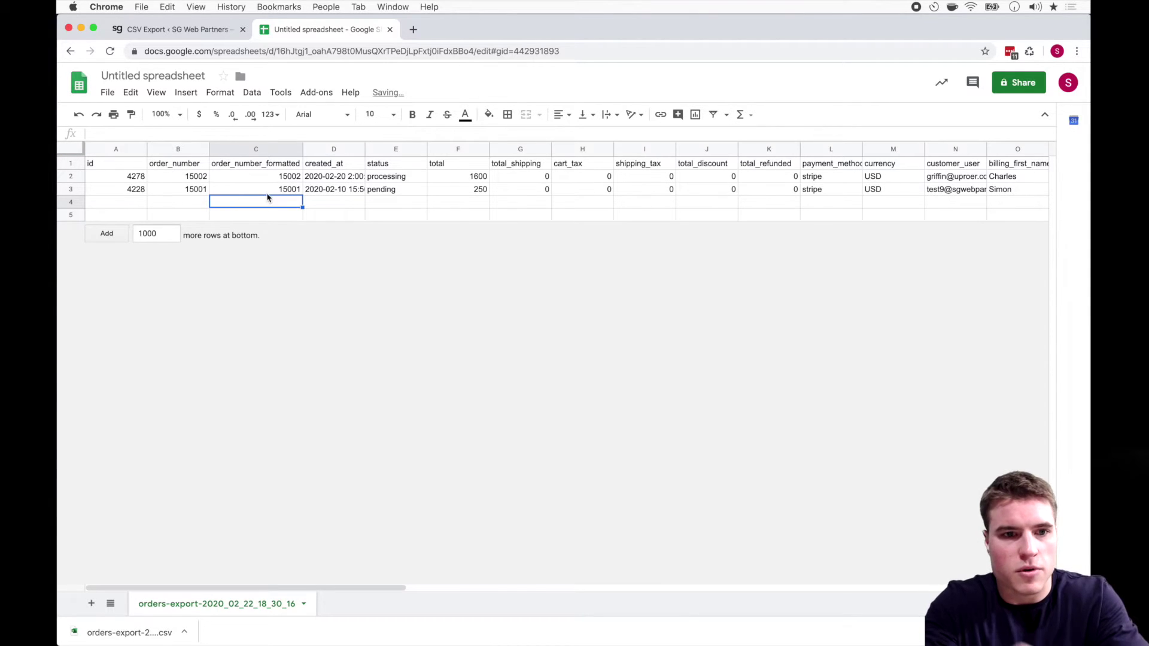
- Download the sheet as a .csv file and open WooCommerce CSV Import Suite in the store tab
left_click(108, 92)
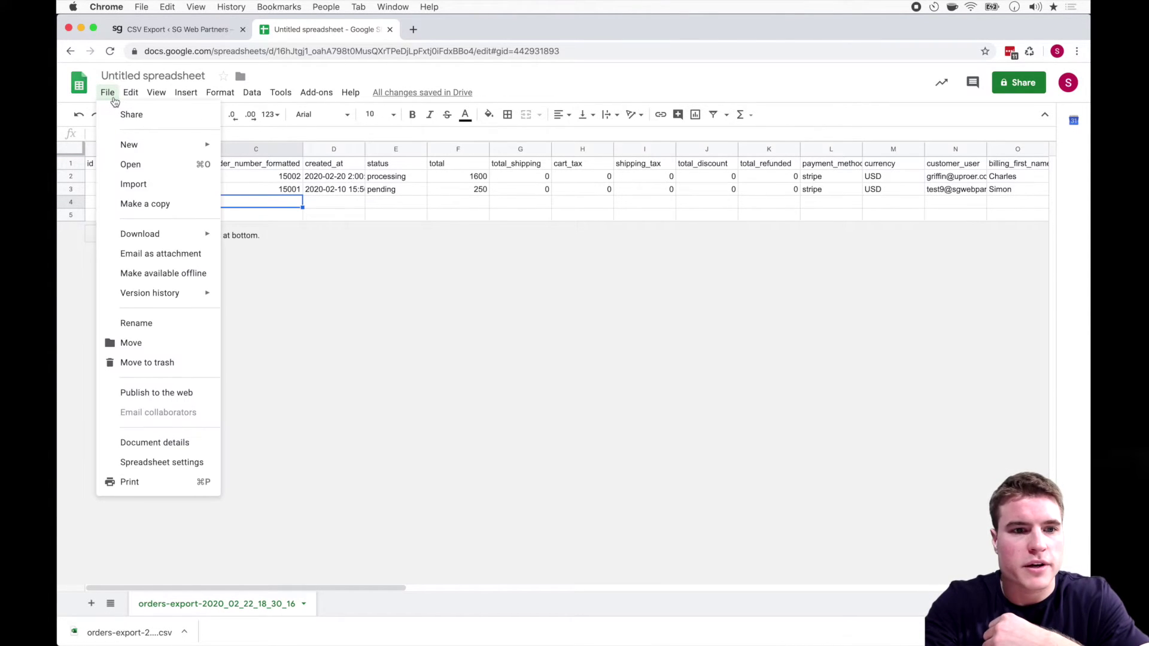
mouse_move(206, 234)
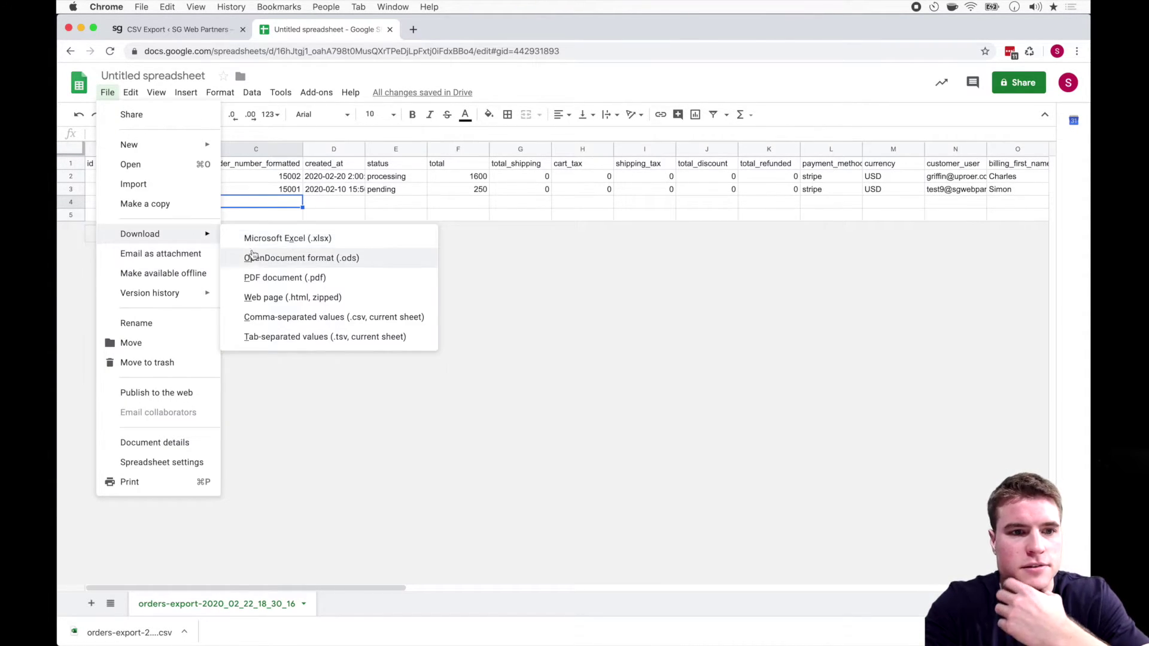
left_click(306, 311)
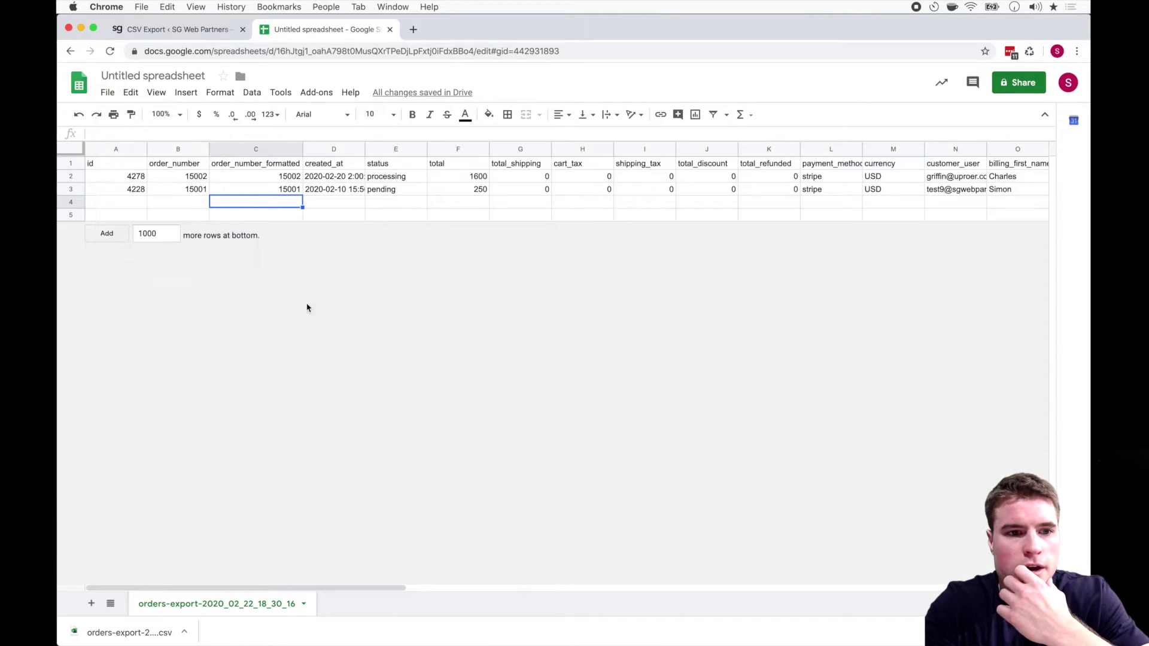
left_click(320, 192)
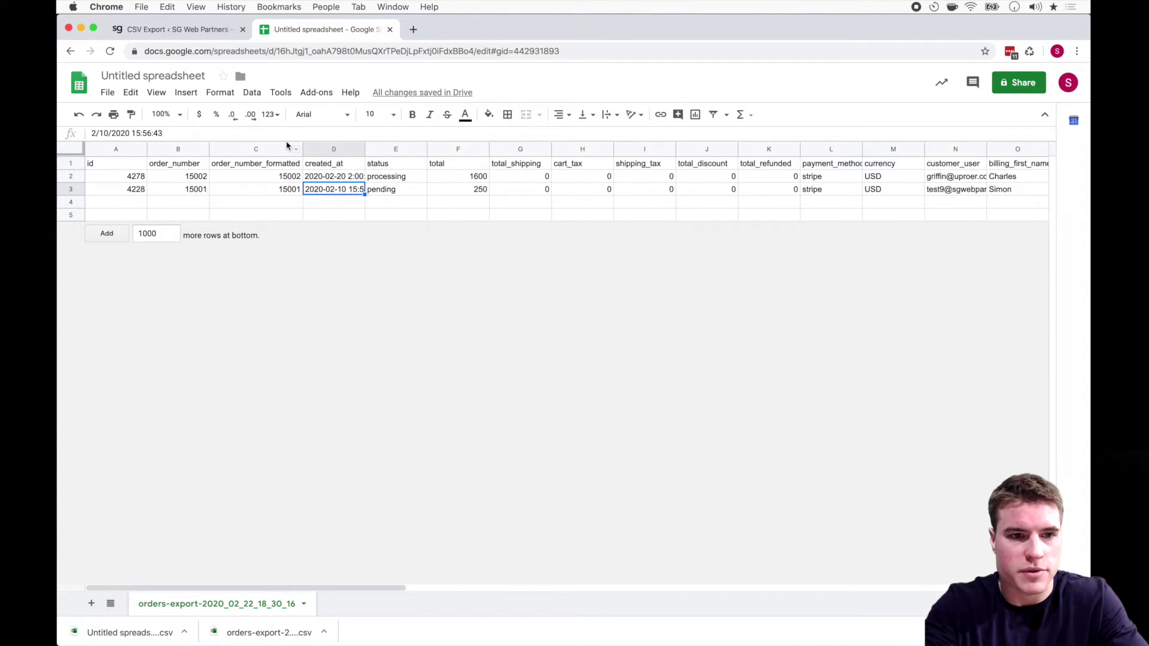
key("ctrl+shift+Tab")
left_click(122, 297)
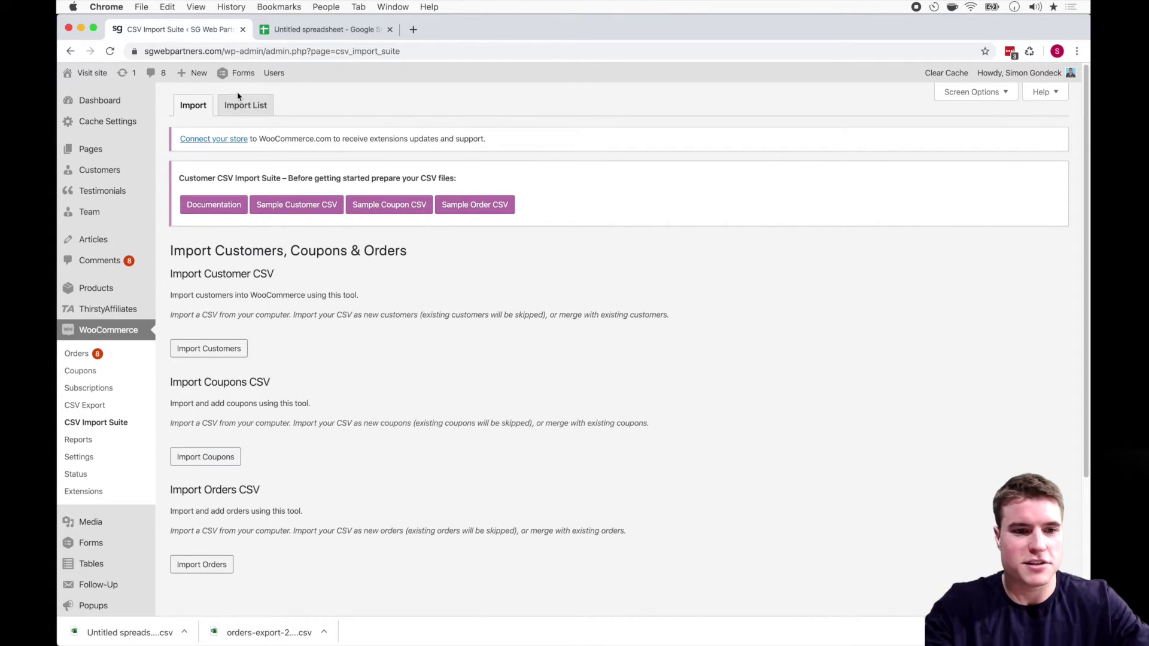
- Upload the edited spreadsheet CSV as an orders import and proceed to its import options
left_click(203, 564)
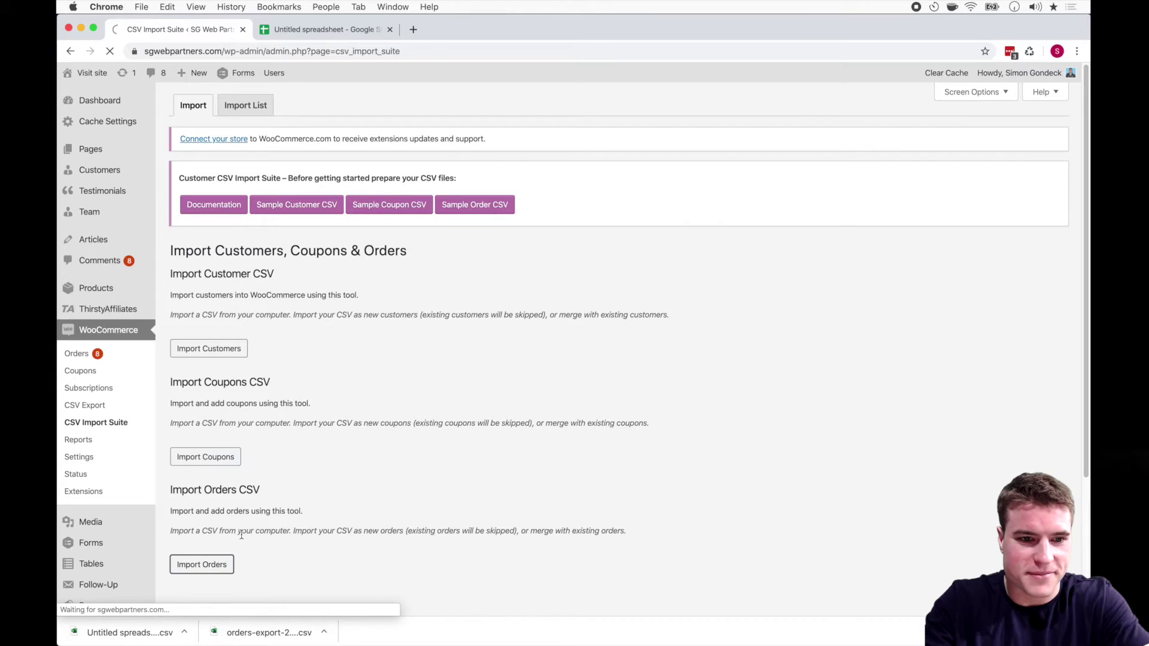
left_click(194, 295)
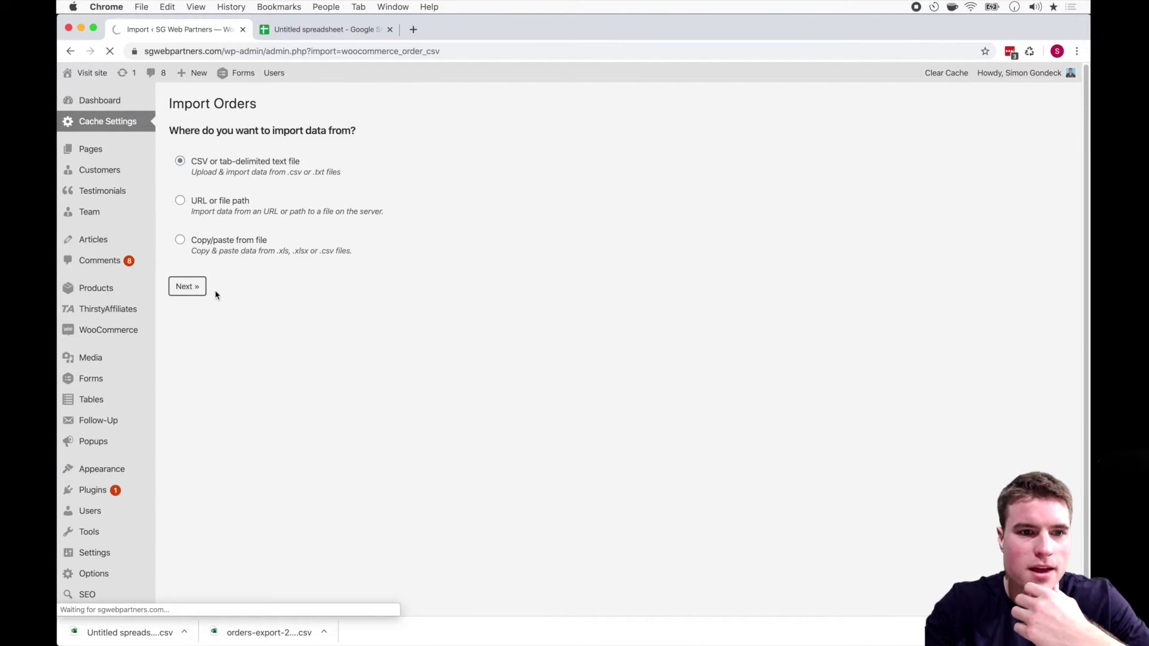
left_click(342, 170)
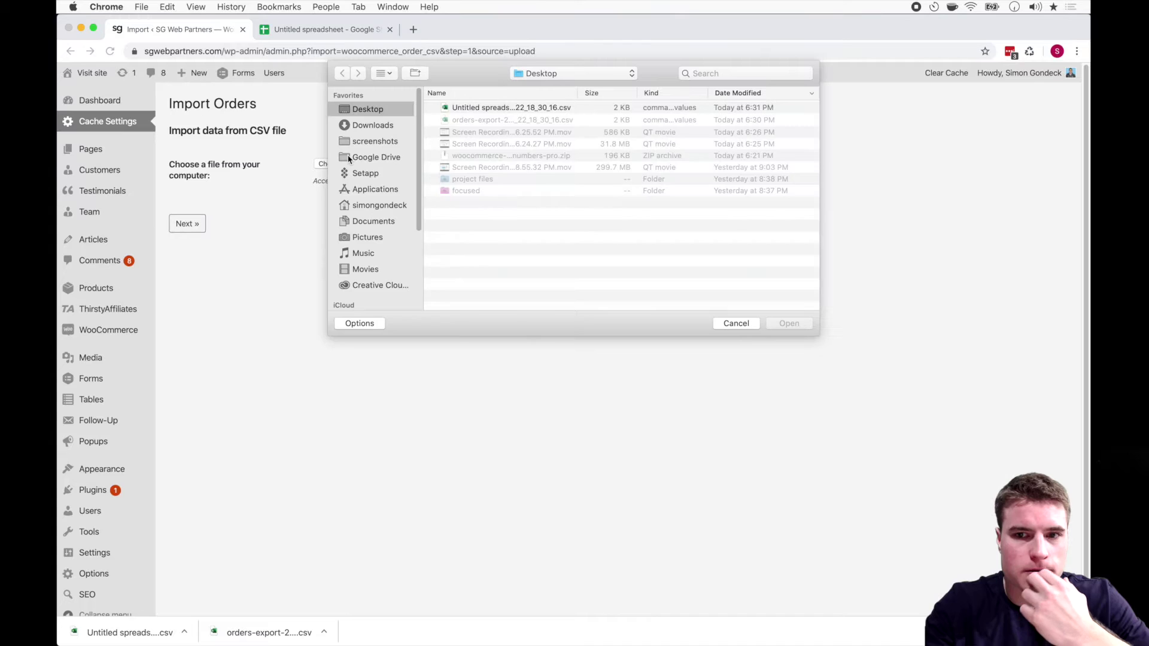
left_click(465, 111)
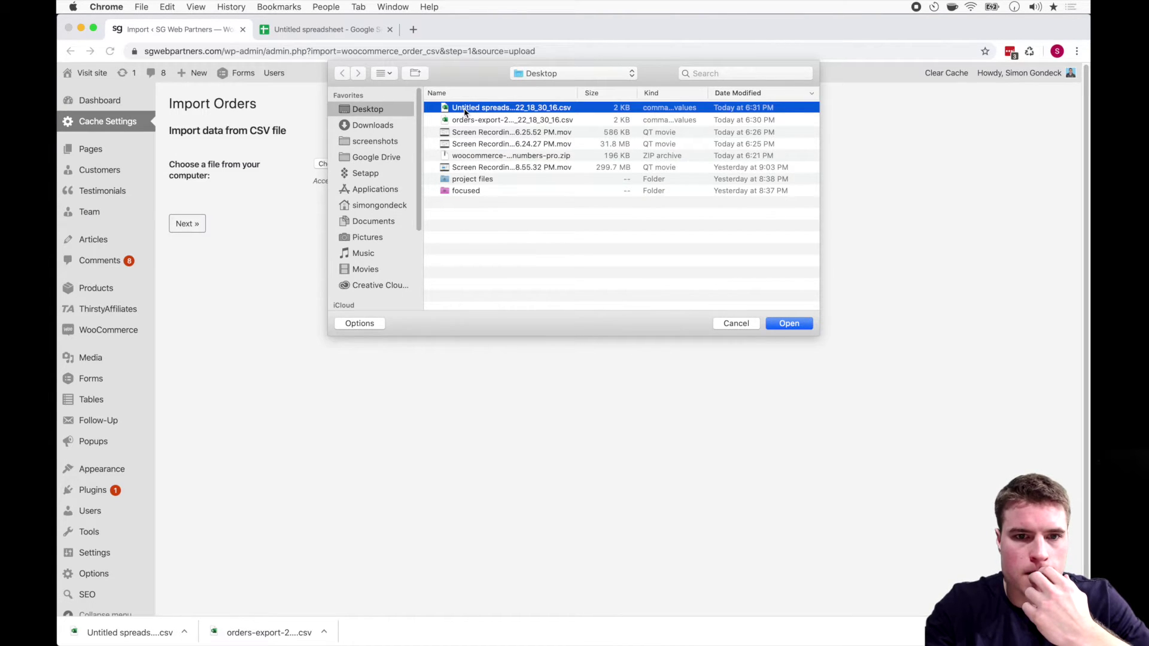
double_click(465, 111)
left_click(191, 224)
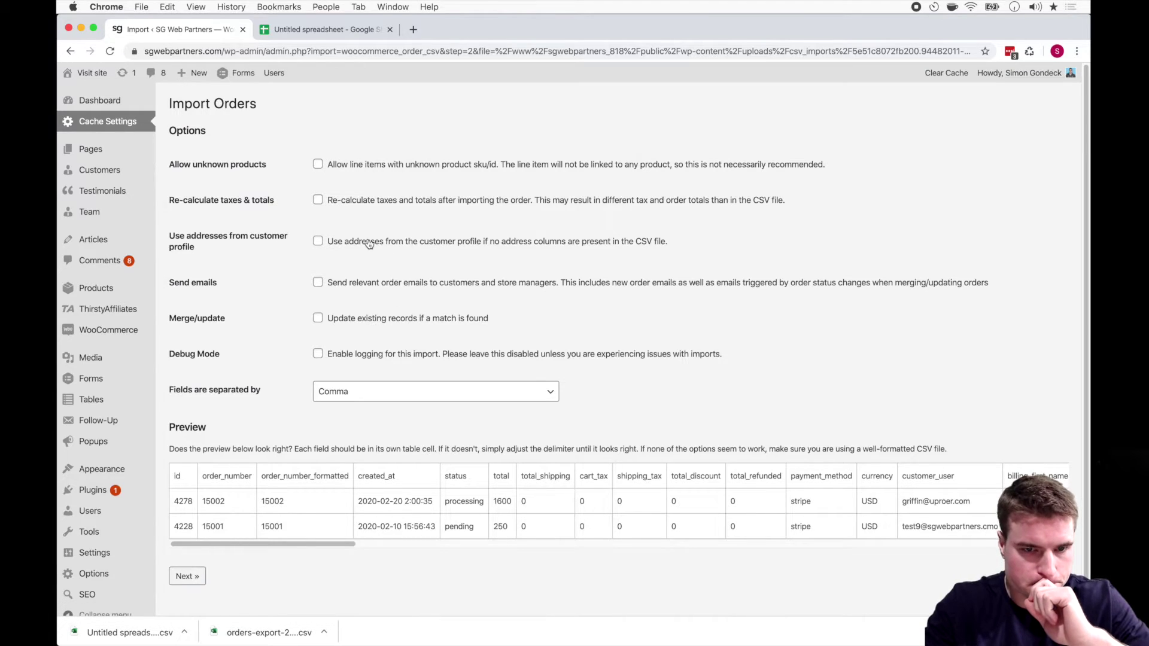
- Set the import to merge/update matching orders only, without inserting unmatched rows as new orders
scroll(413, 307, "down", 1)
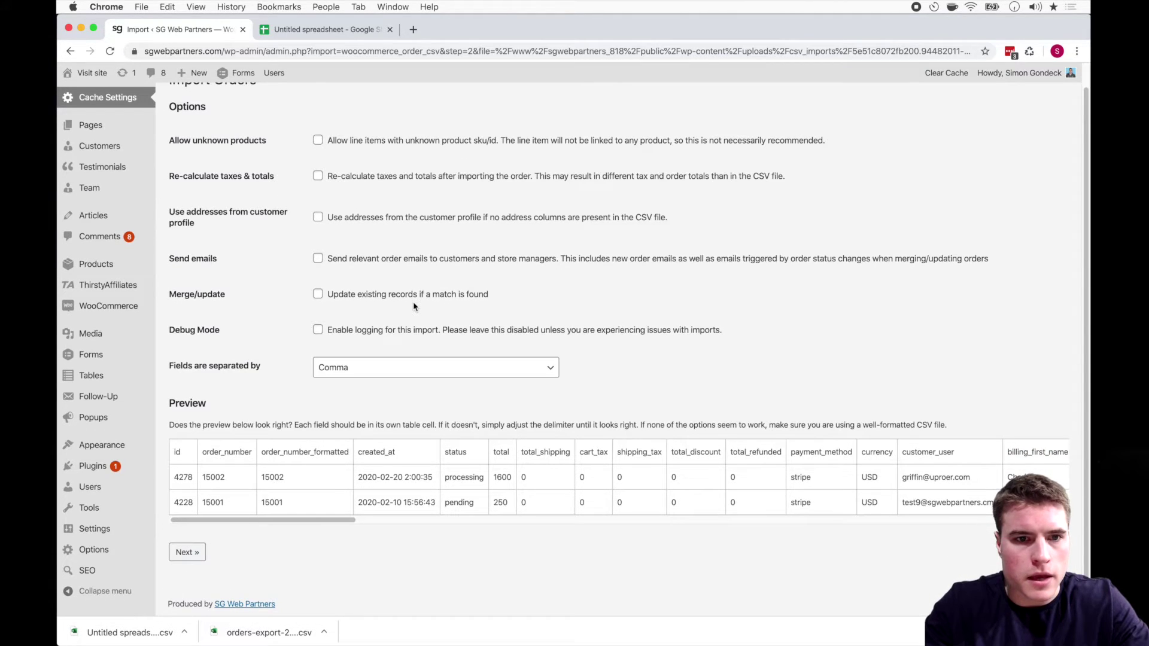
left_click(411, 296)
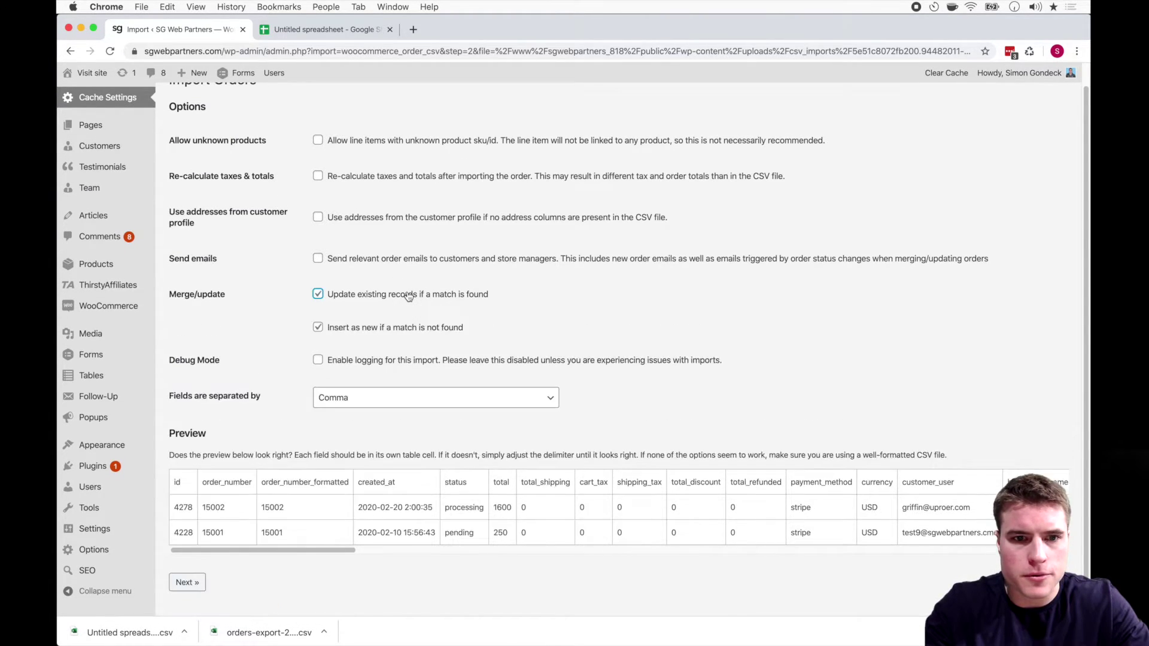
left_click(435, 331)
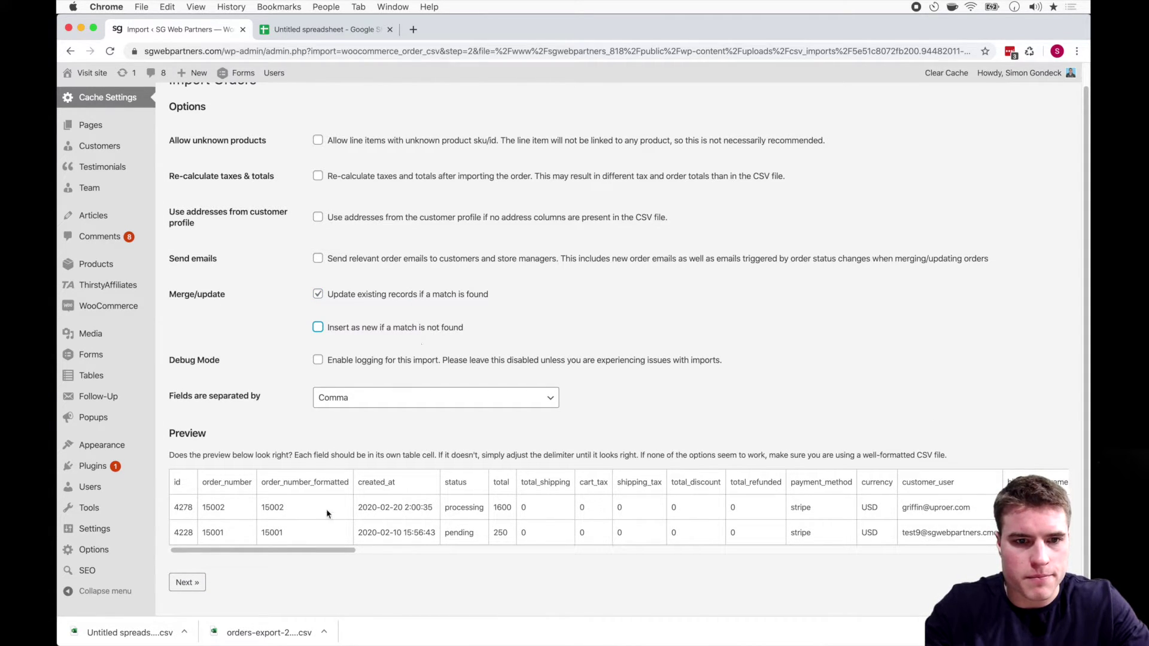
- Review the CSV column mapping and start a dry run of the import
left_click(188, 583)
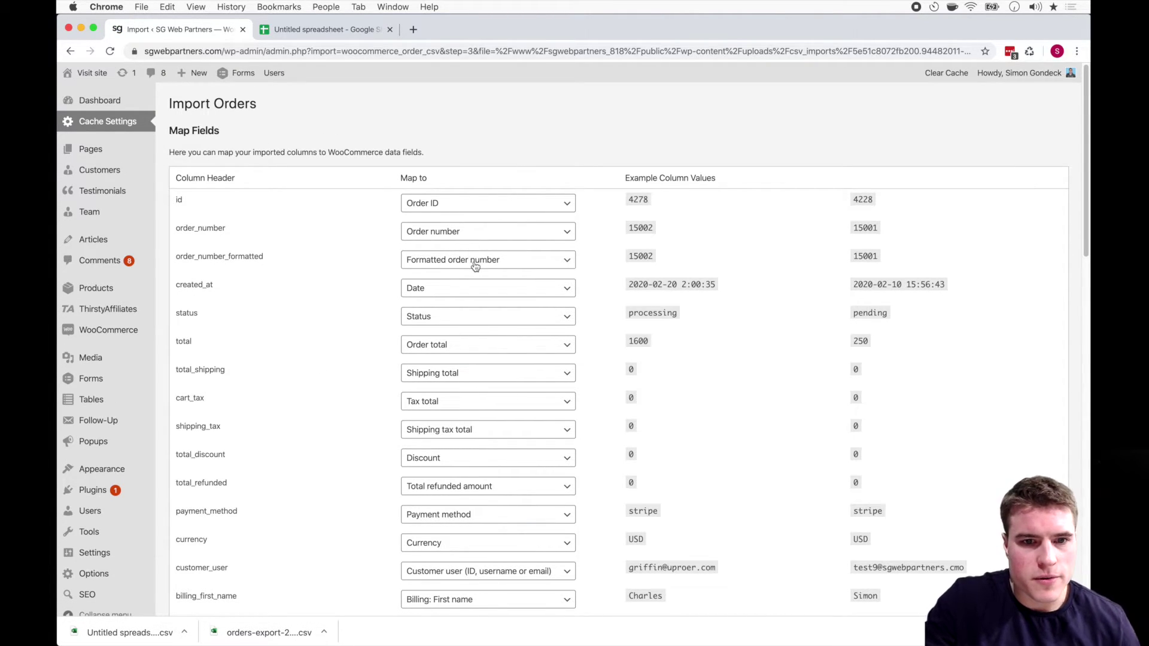
scroll(475, 267, "down", 15)
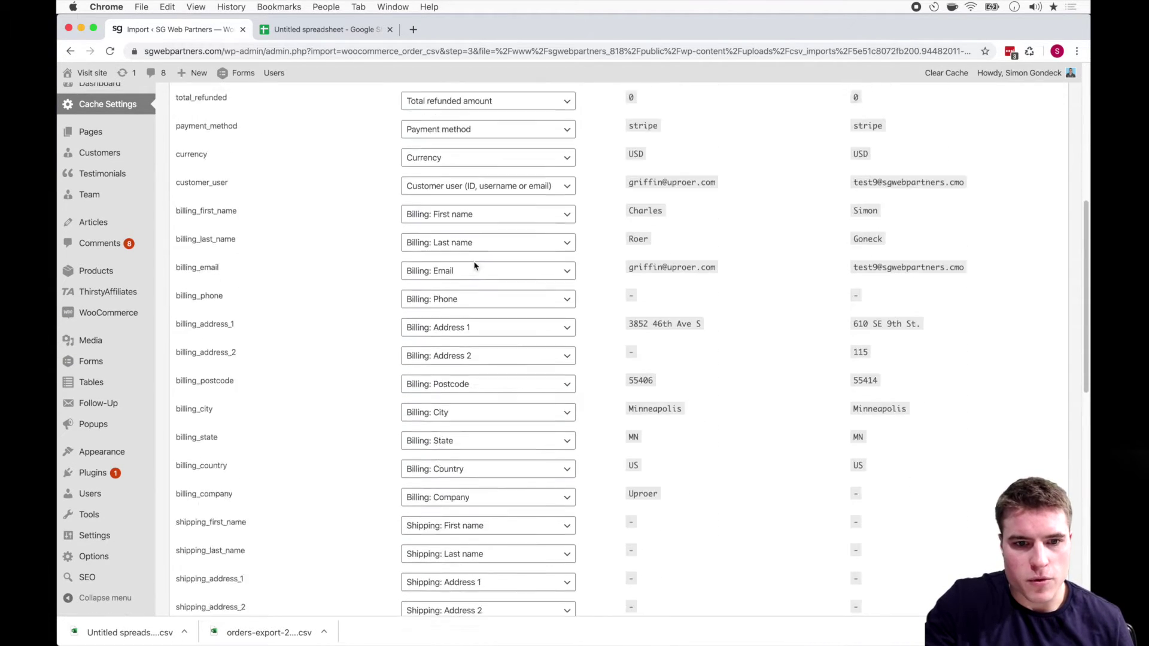
scroll(475, 267, "down", 2)
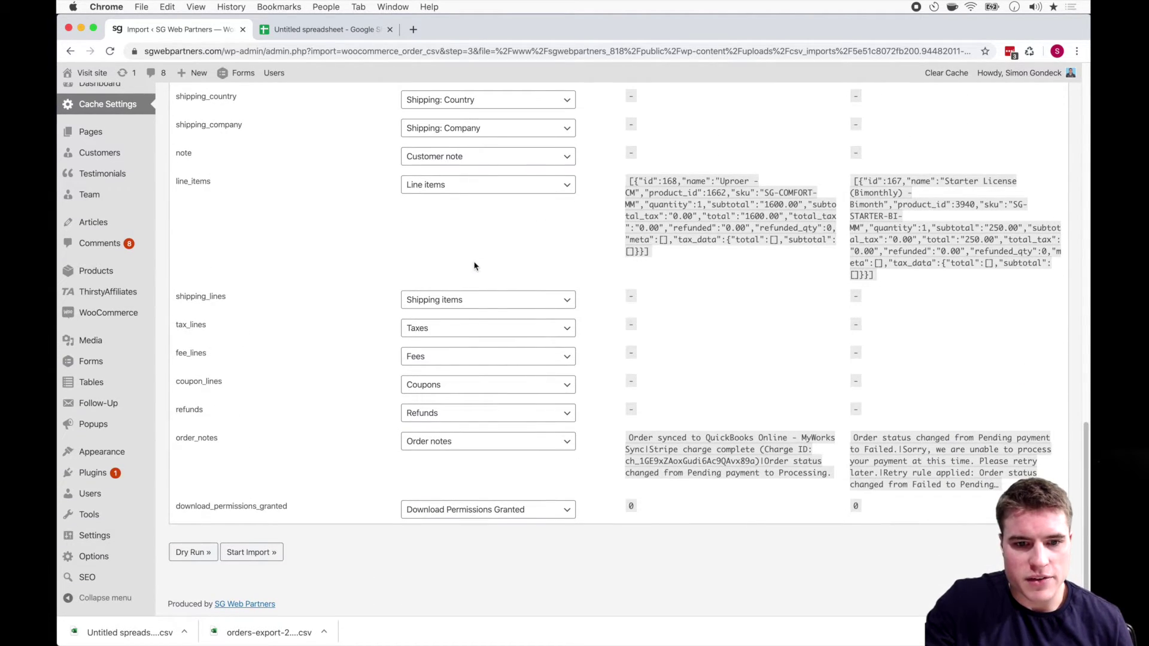
left_click(190, 552)
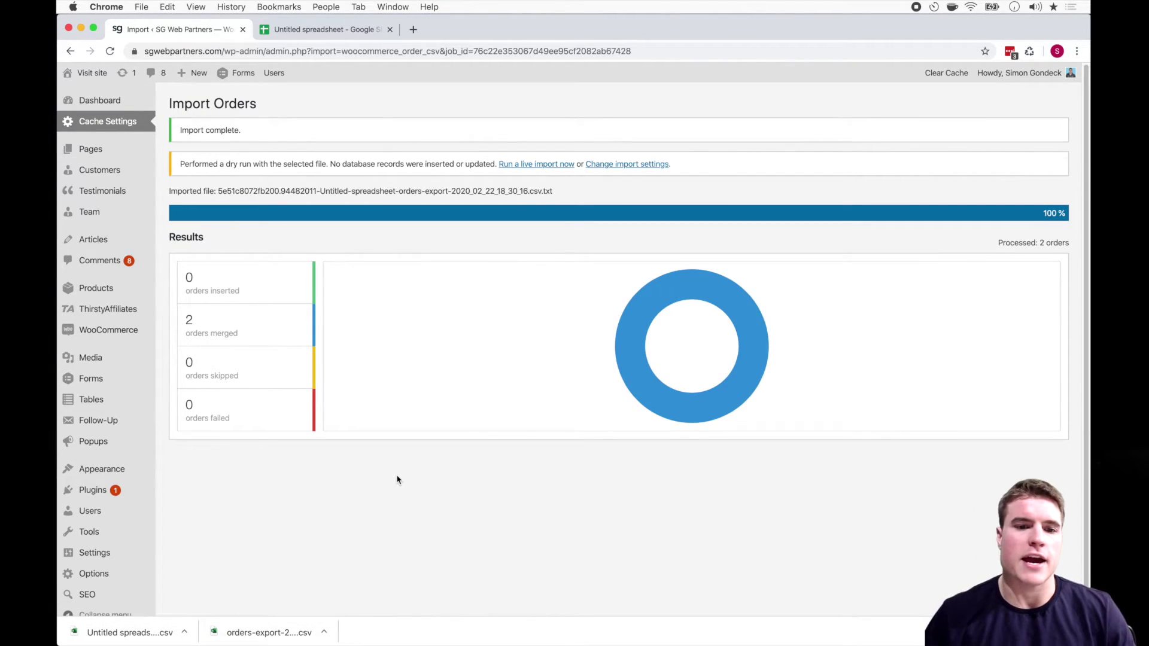
- Run the live import merging both orders, and tile the Orders list in its own window on the right
left_click(512, 163)
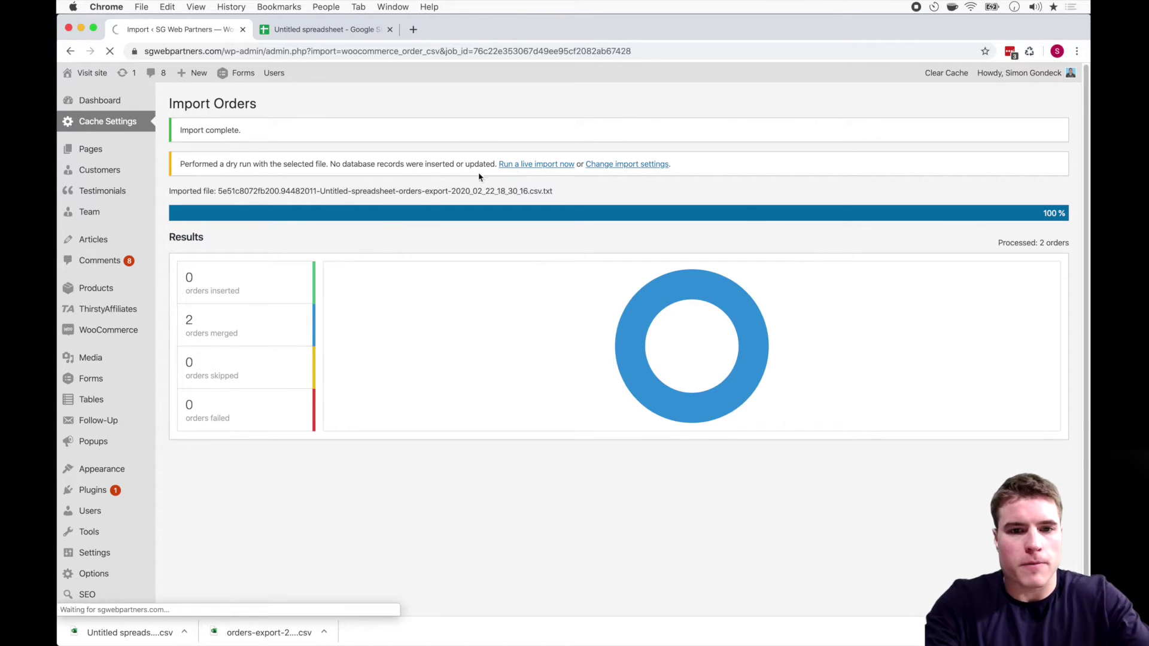
left_click(167, 330, "super")
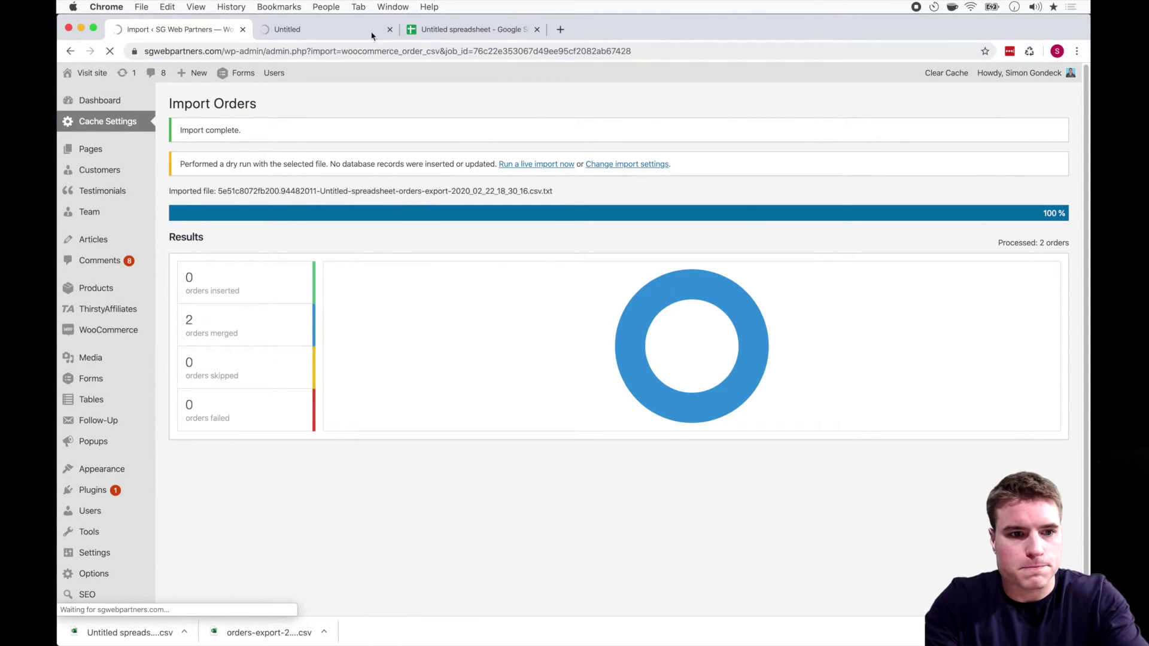
left_click_drag(359, 30, 335, 79)
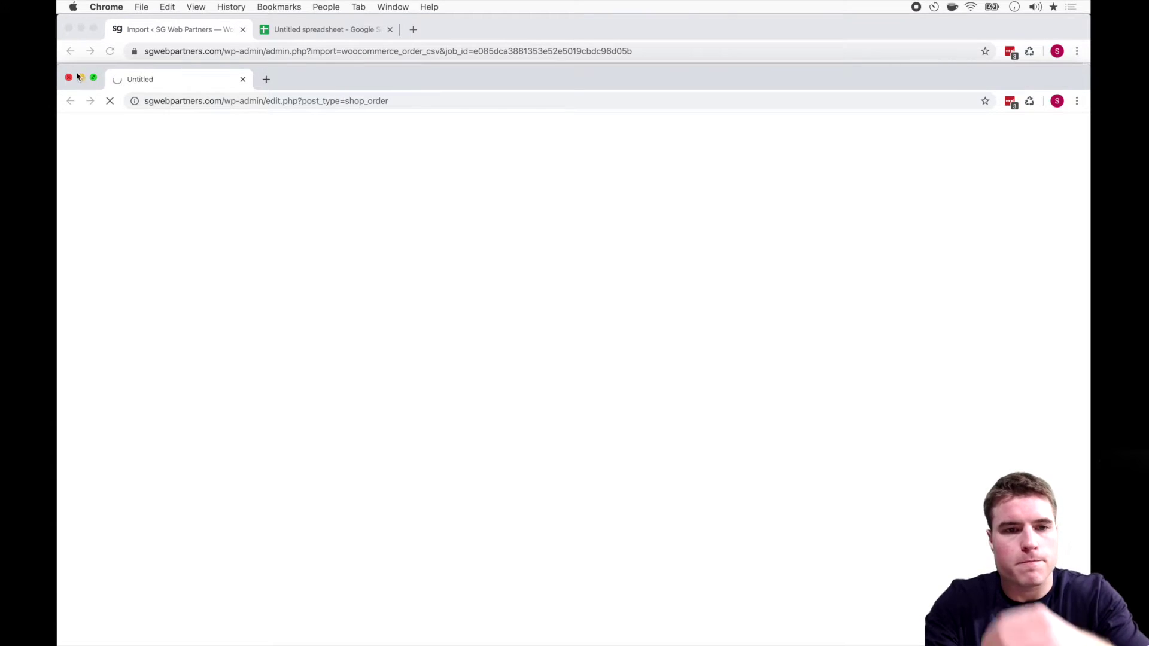
key("ctrl+alt+Right")
mouse_move(615, 17)
left_mouse_down()
mouse_move(697, 17)
mouse_move(608, 5)
left_mouse_up()
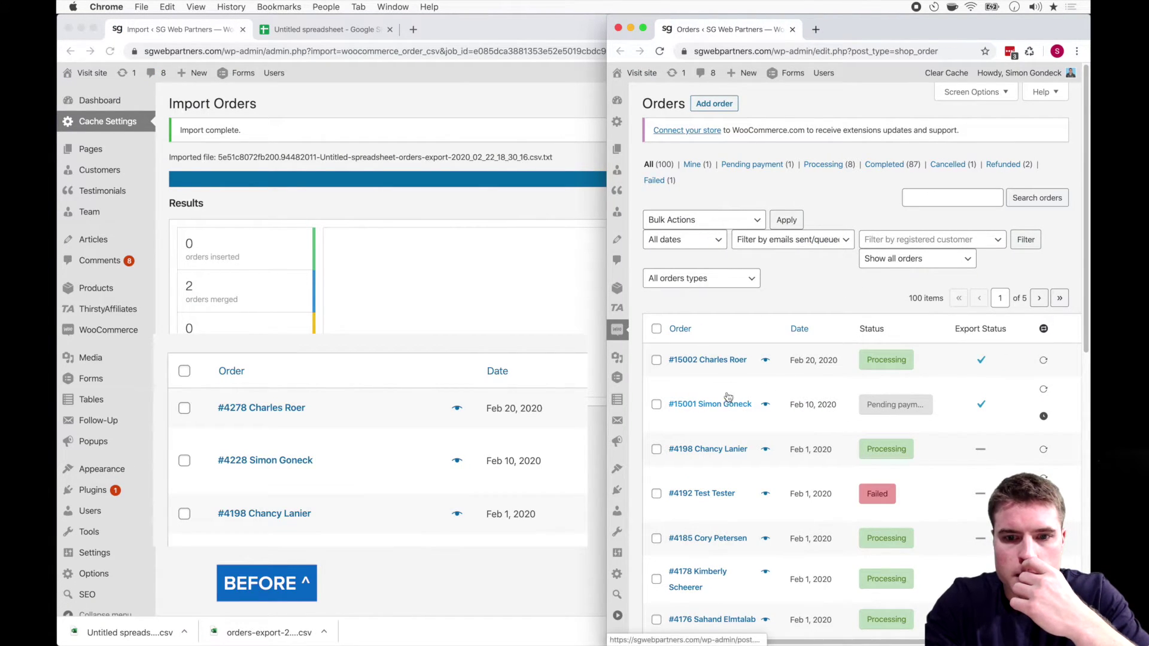
- Tile the edited orders spreadsheet on the left to compare orders 15002 and 15001 with WooCommerce
left_click(442, 211)
left_click(342, 33)
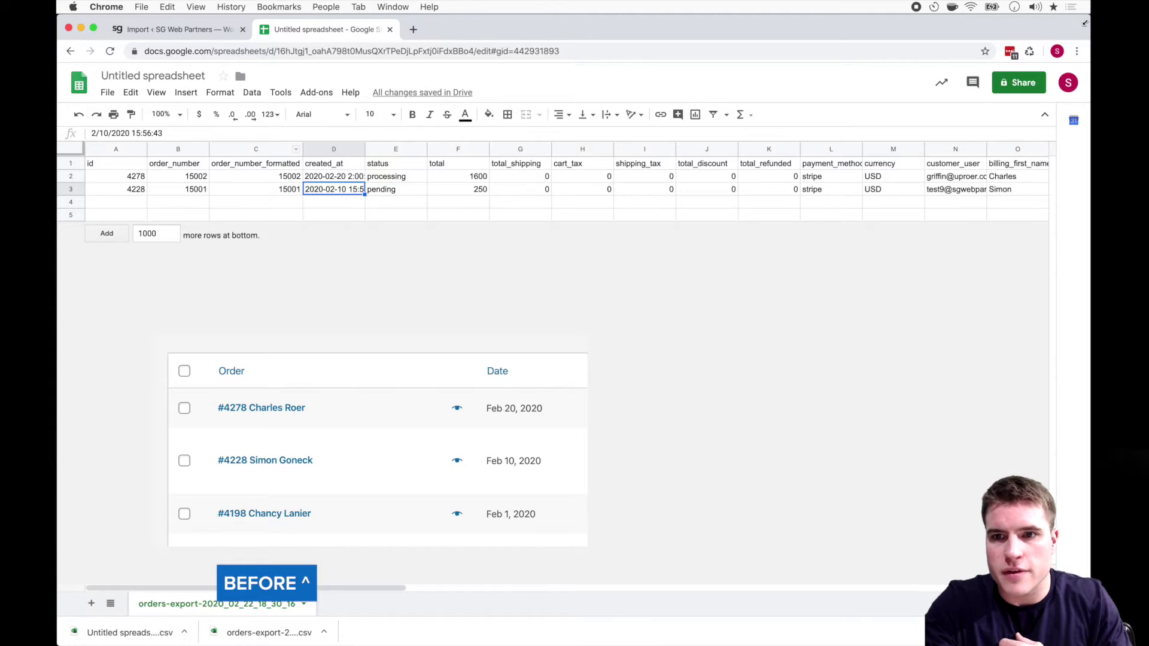
key("ctrl+alt+Left")
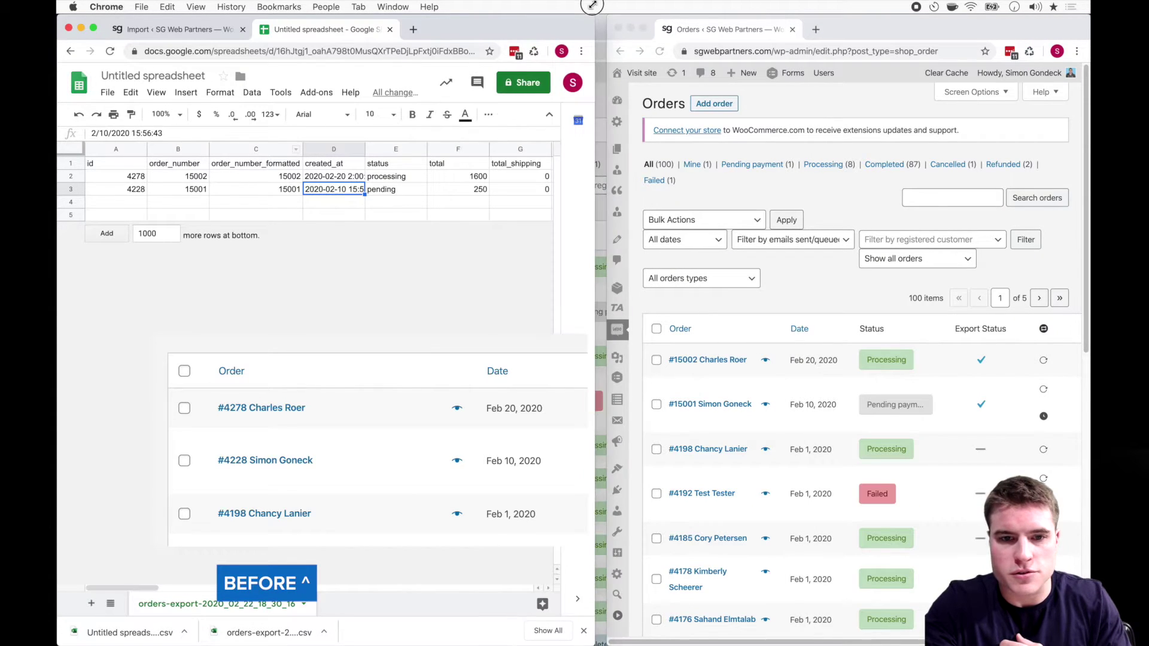
scroll(739, 383, "down", 8)
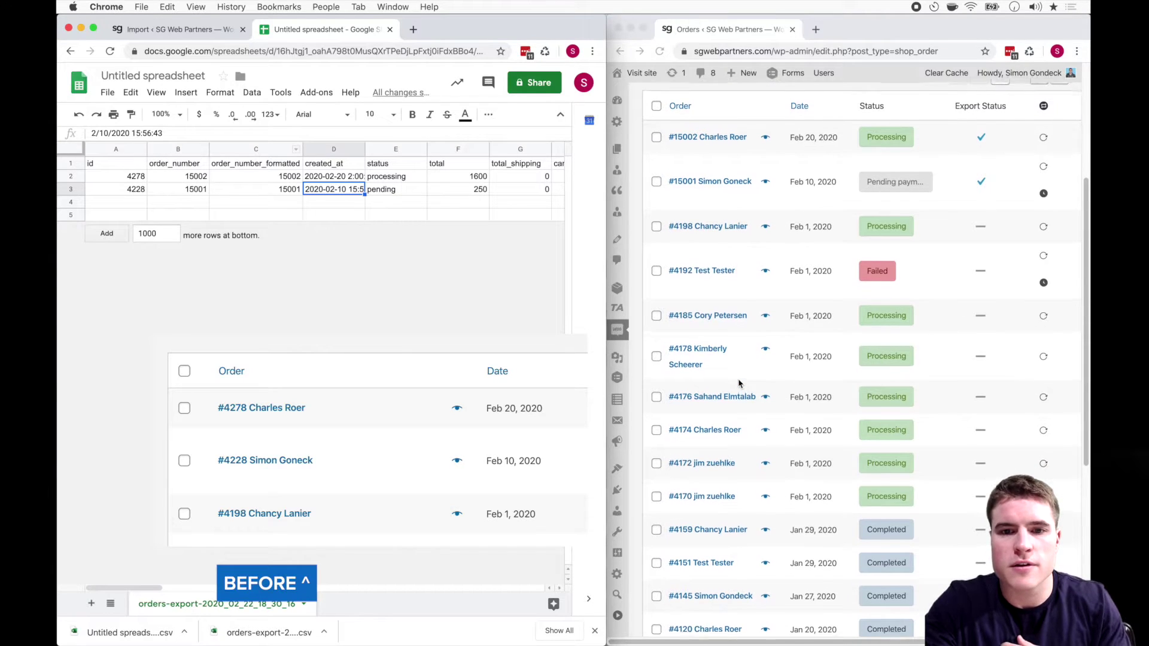
scroll(739, 384, "up", 3)
scroll(739, 384, "up", 6)
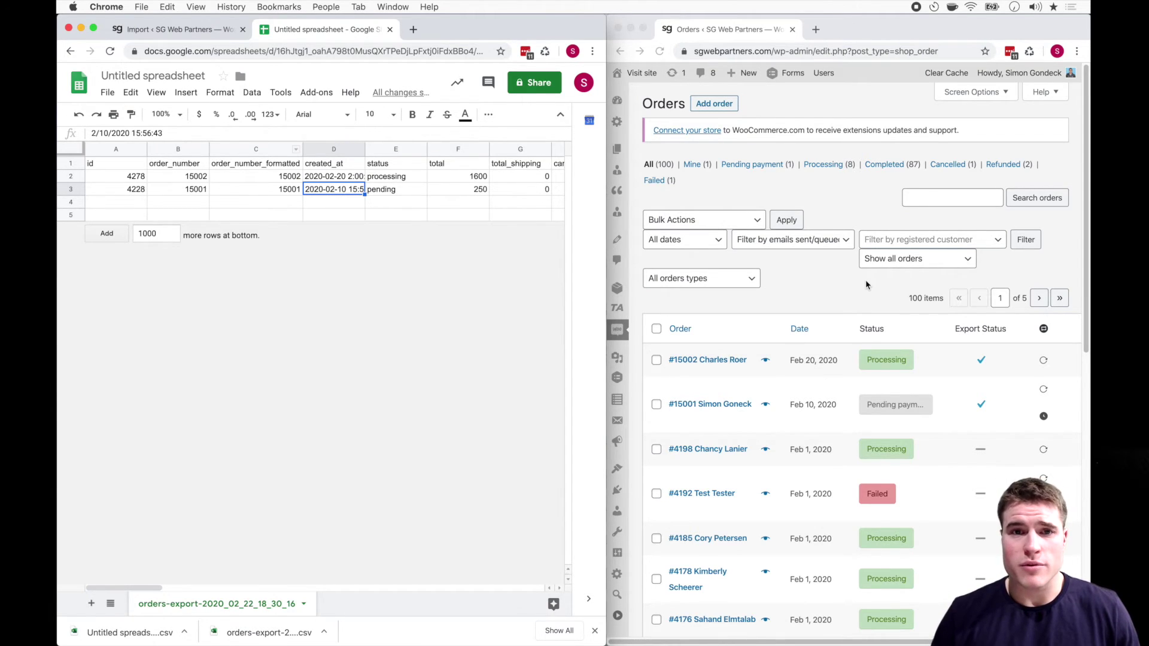
- Open WooCommerce Settings full-screen and scroll to Order Numbers, where Order Number Start is 4279
left_click(890, 196)
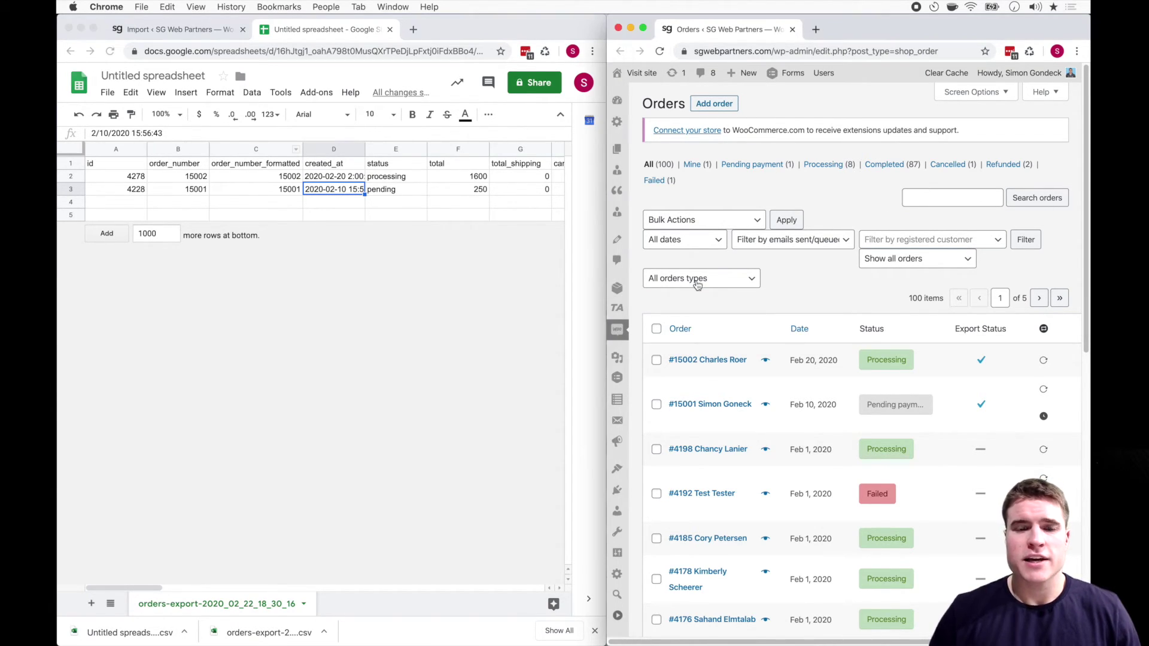
scroll(619, 467, "down", 2)
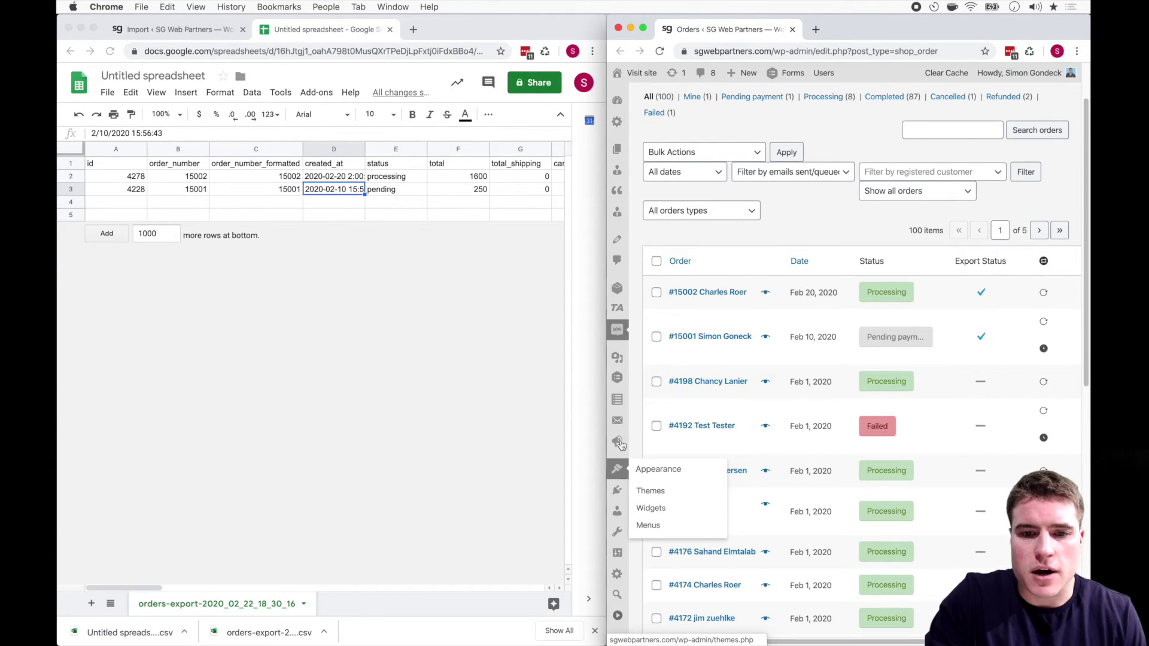
mouse_move(623, 339)
left_click(665, 456)
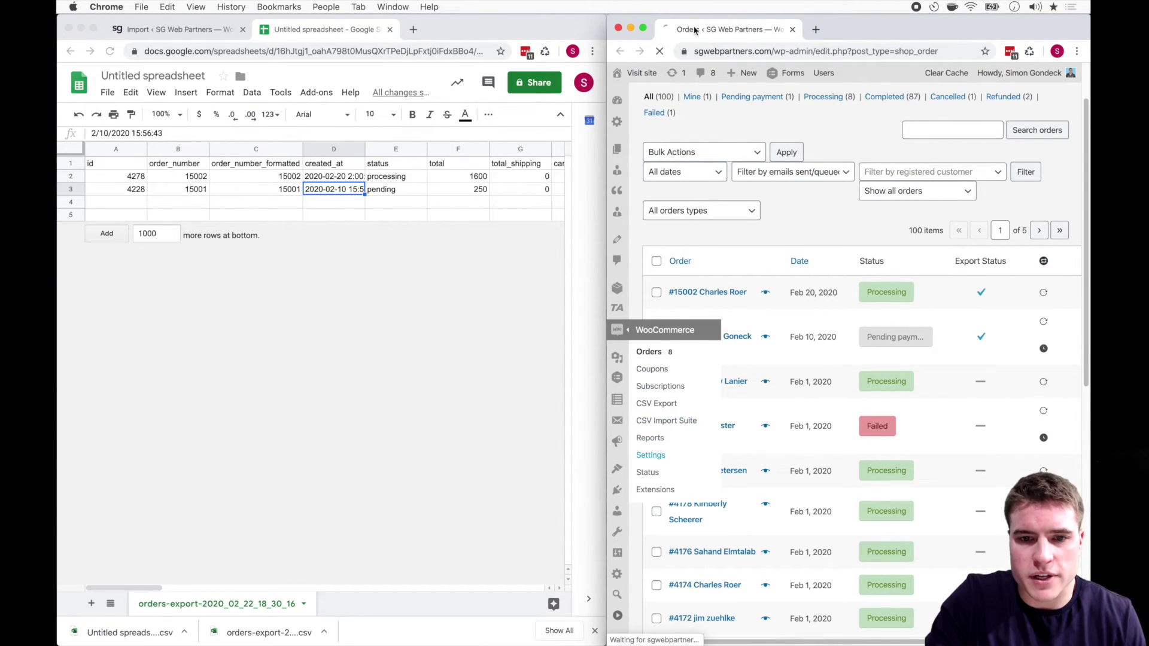
scroll(747, 178, "down", 5)
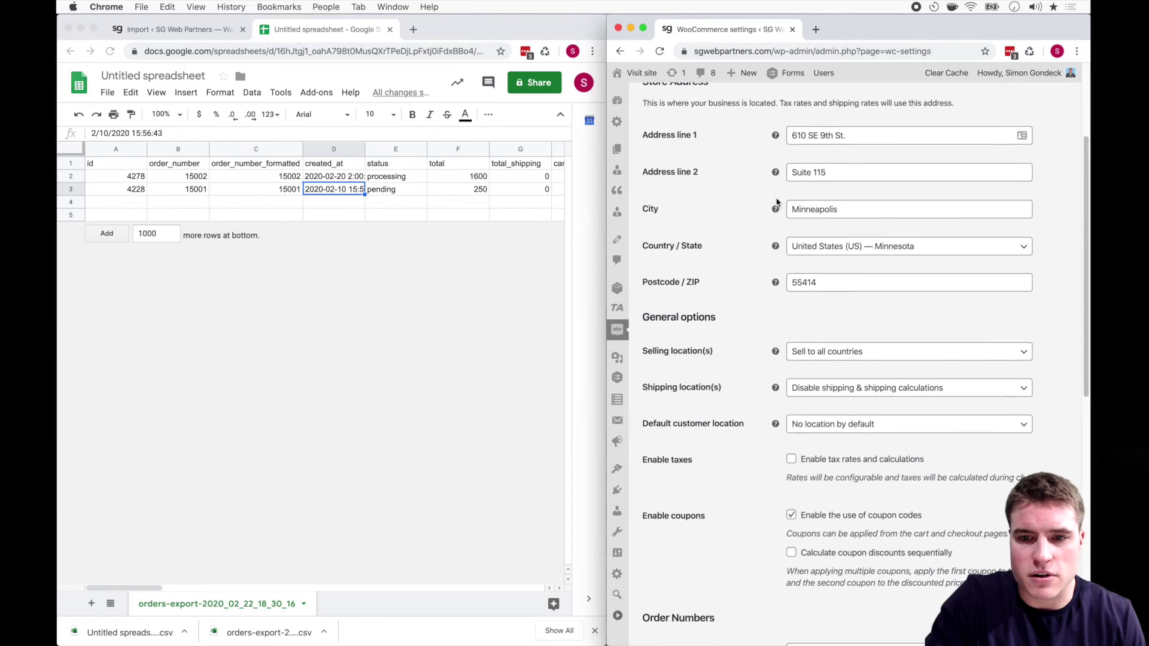
left_click_drag(607, 18, 57, 5)
scroll(398, 325, "down", 5)
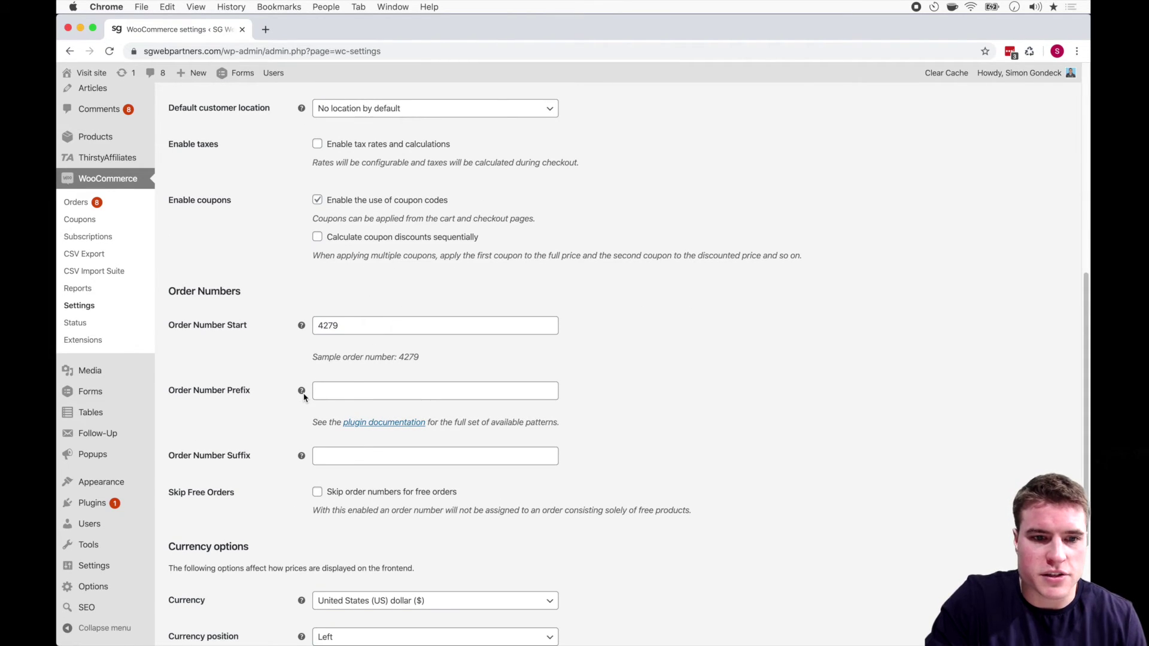
mouse_move(301, 389)
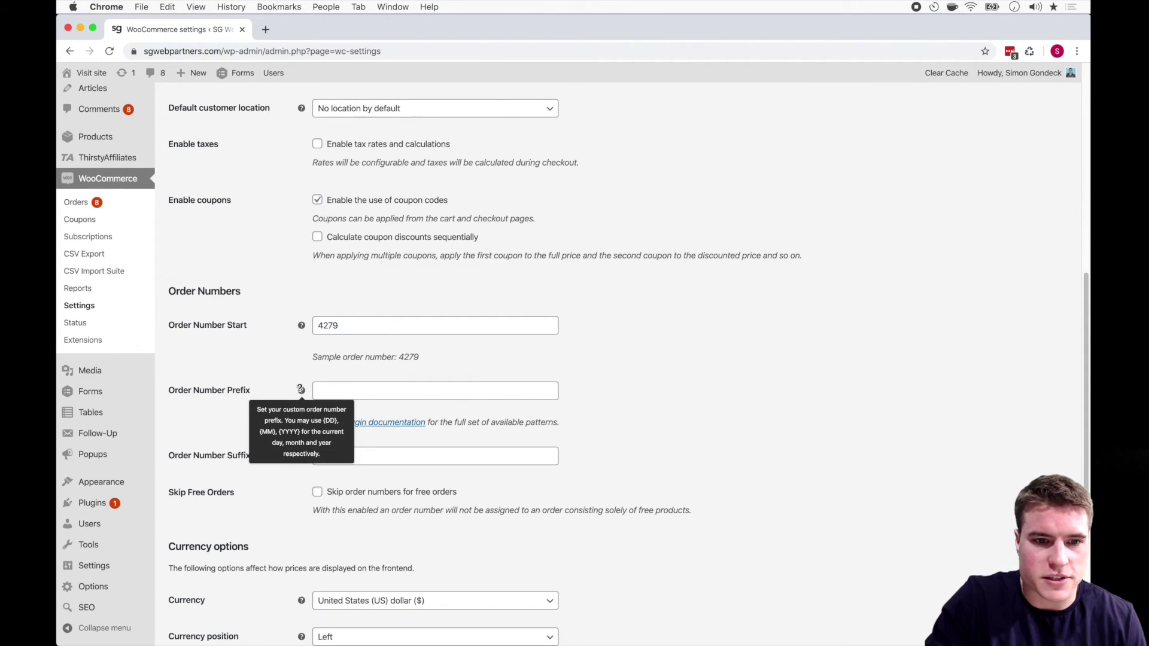